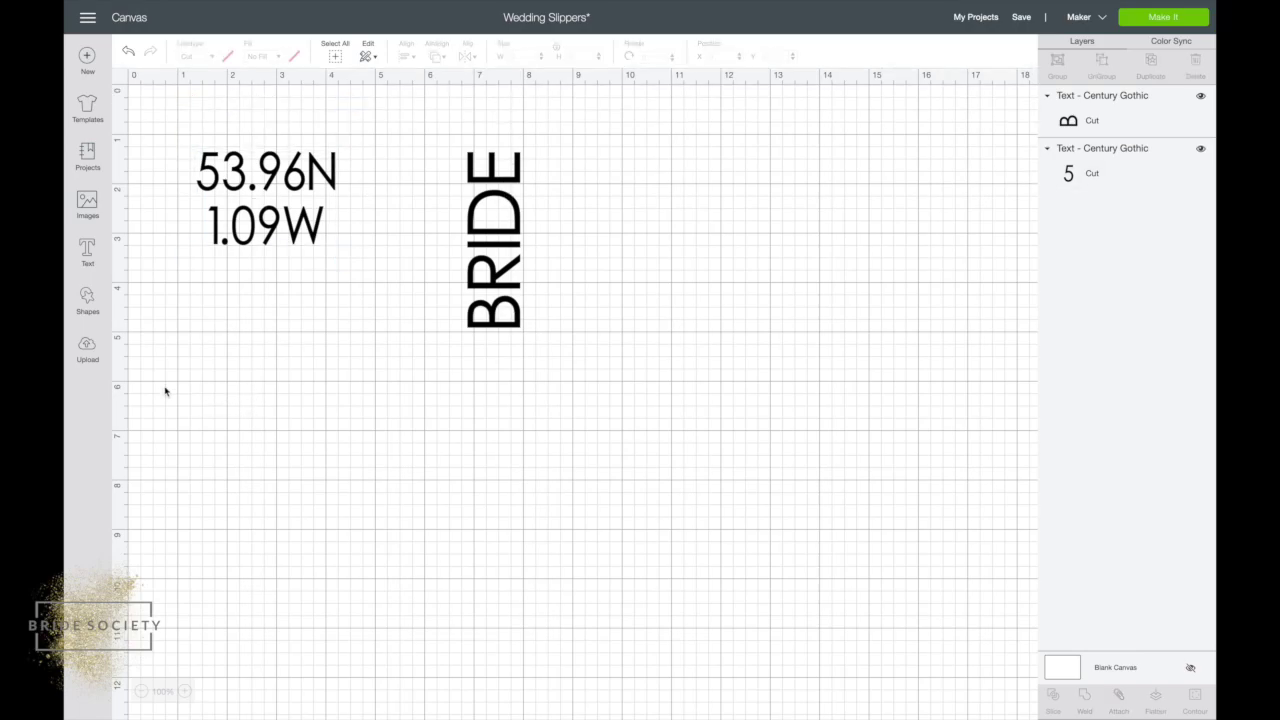
Add a new two-line text '53.96N' / '1.09W' and move it to the canvas middle-left.
click(87, 255)
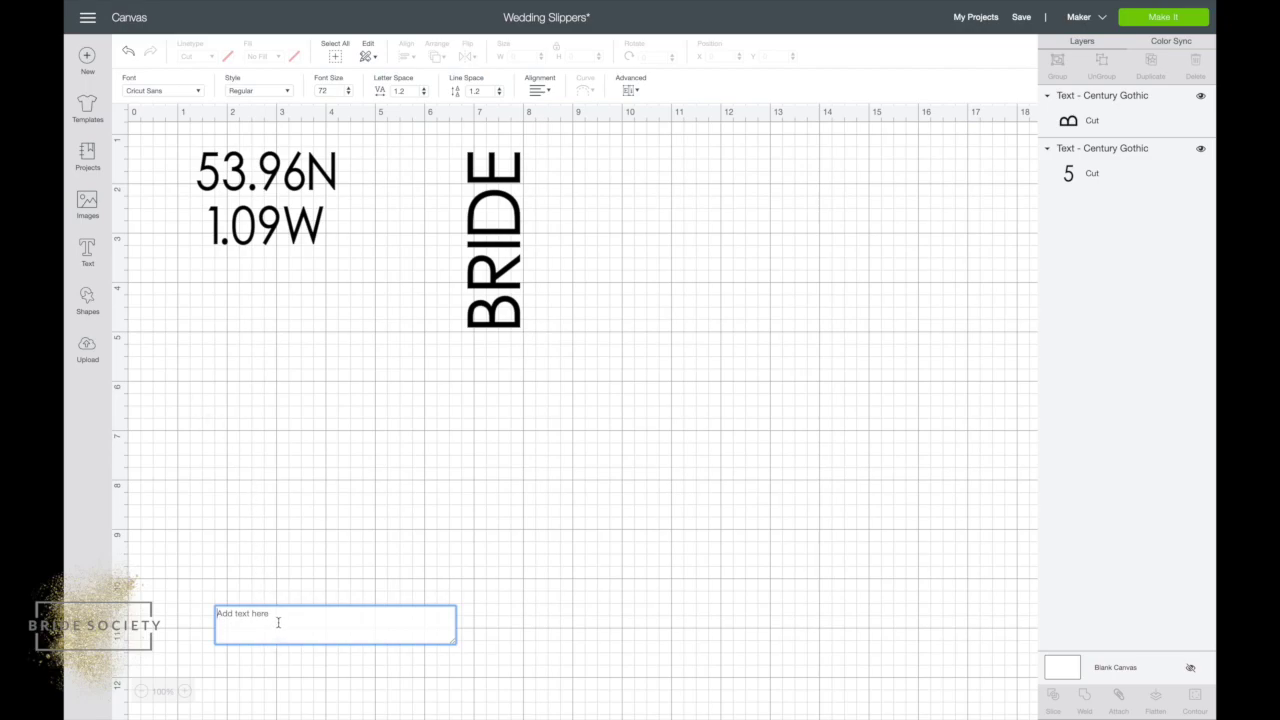
text(53)
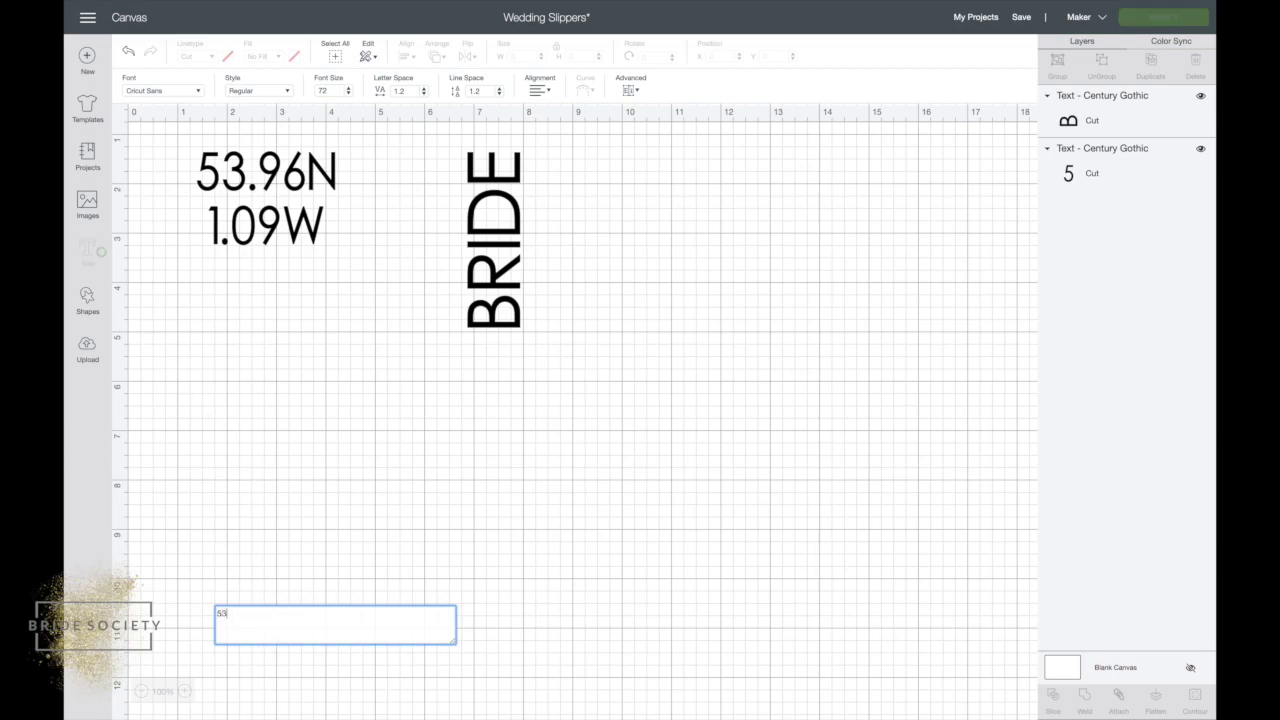
text(.96N)
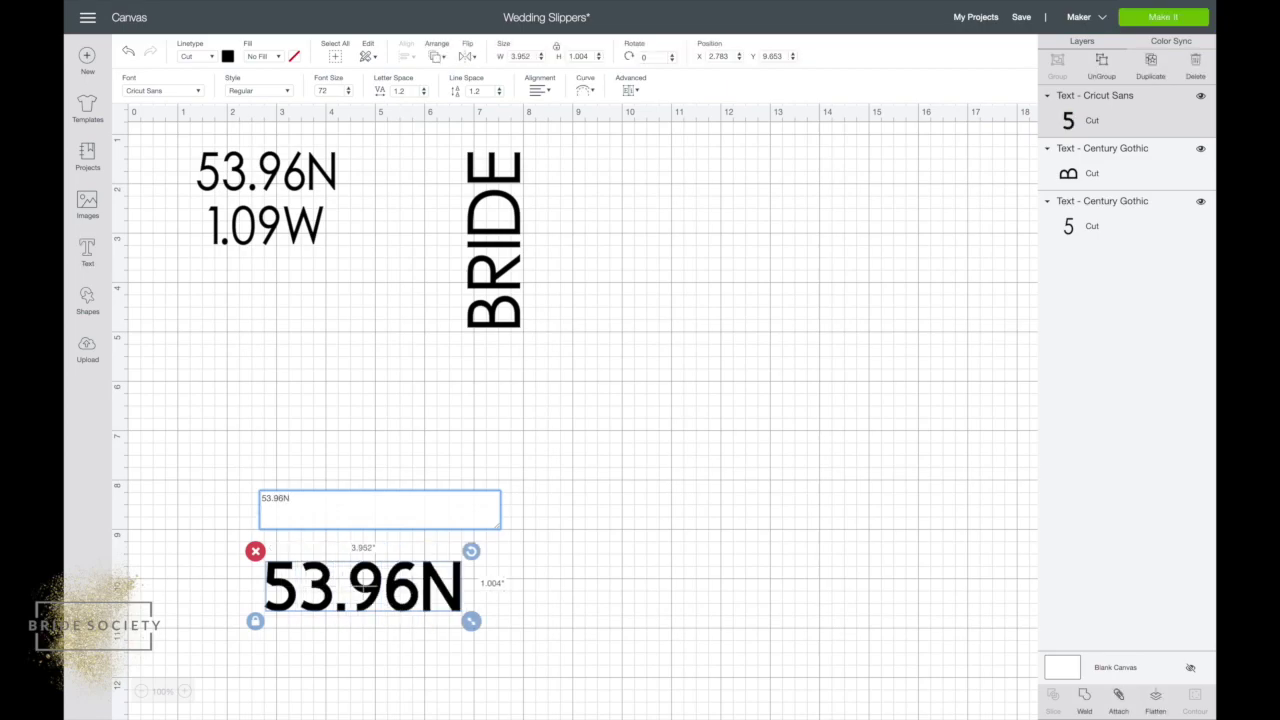
key(Return)
text(1.09W)
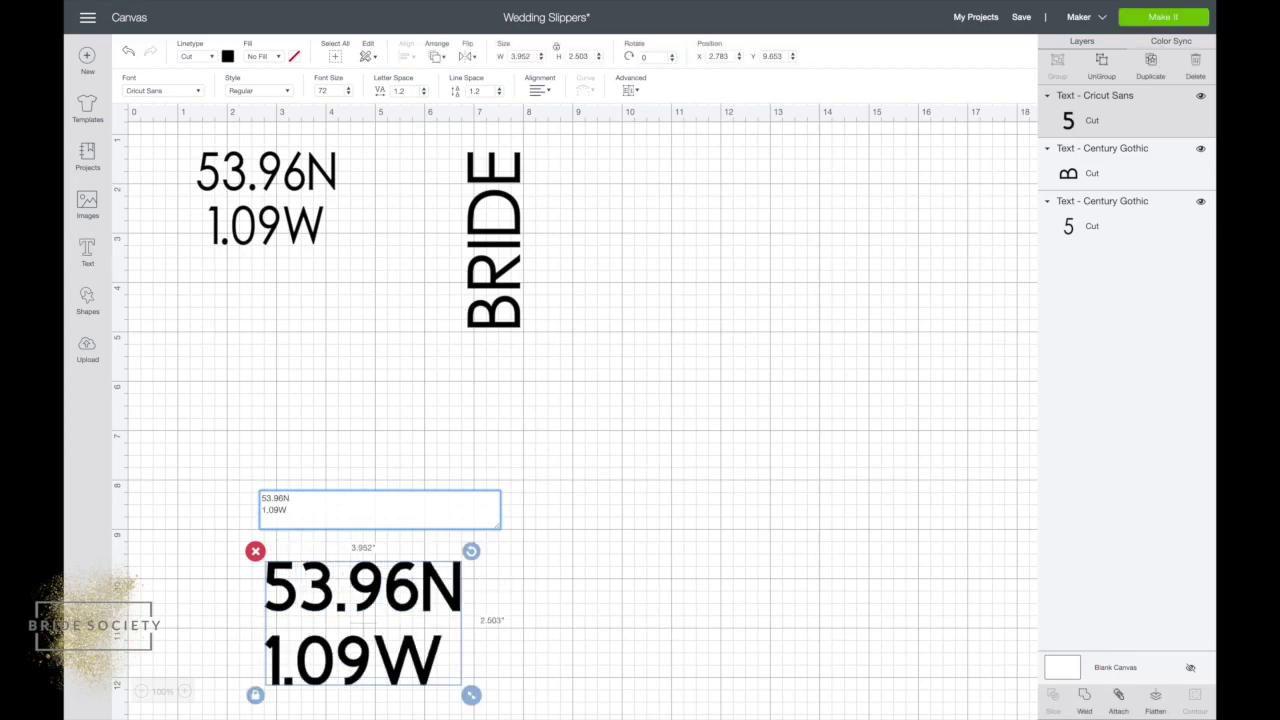
drag(398, 650, 328, 468)
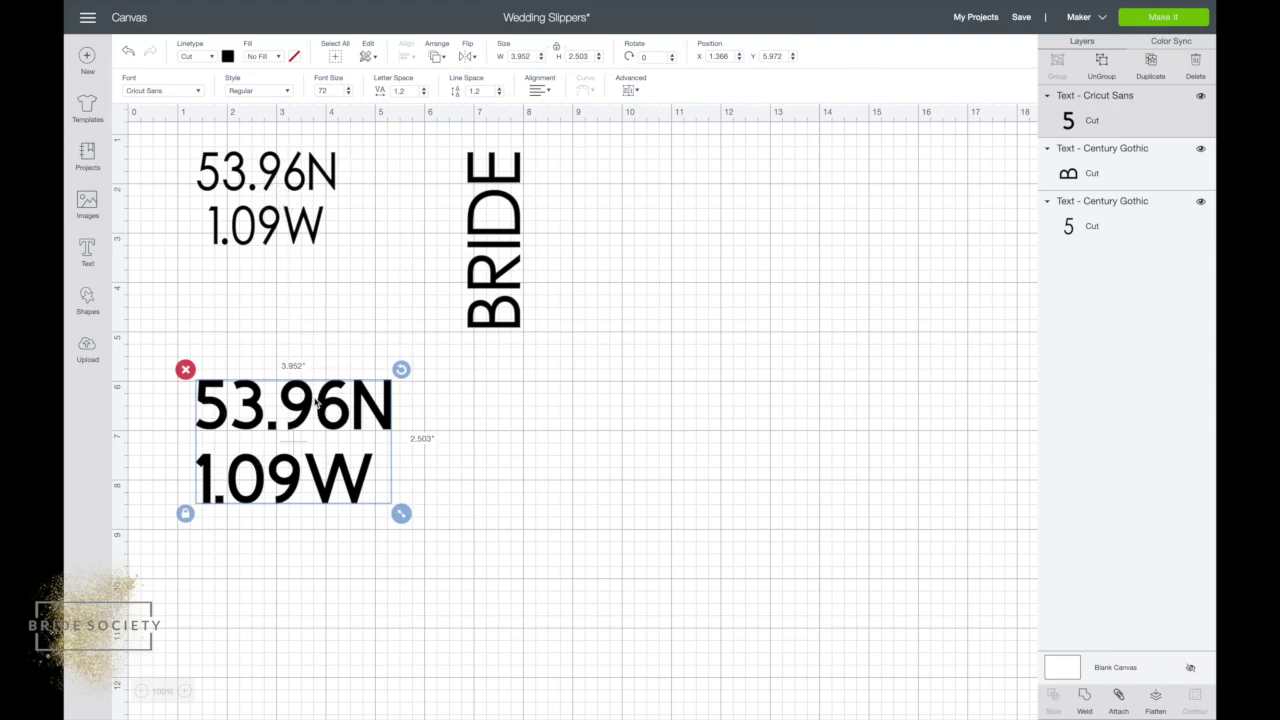
Centre-align the new coordinates text and set its font size to 75.9.
click(540, 90)
click(574, 126)
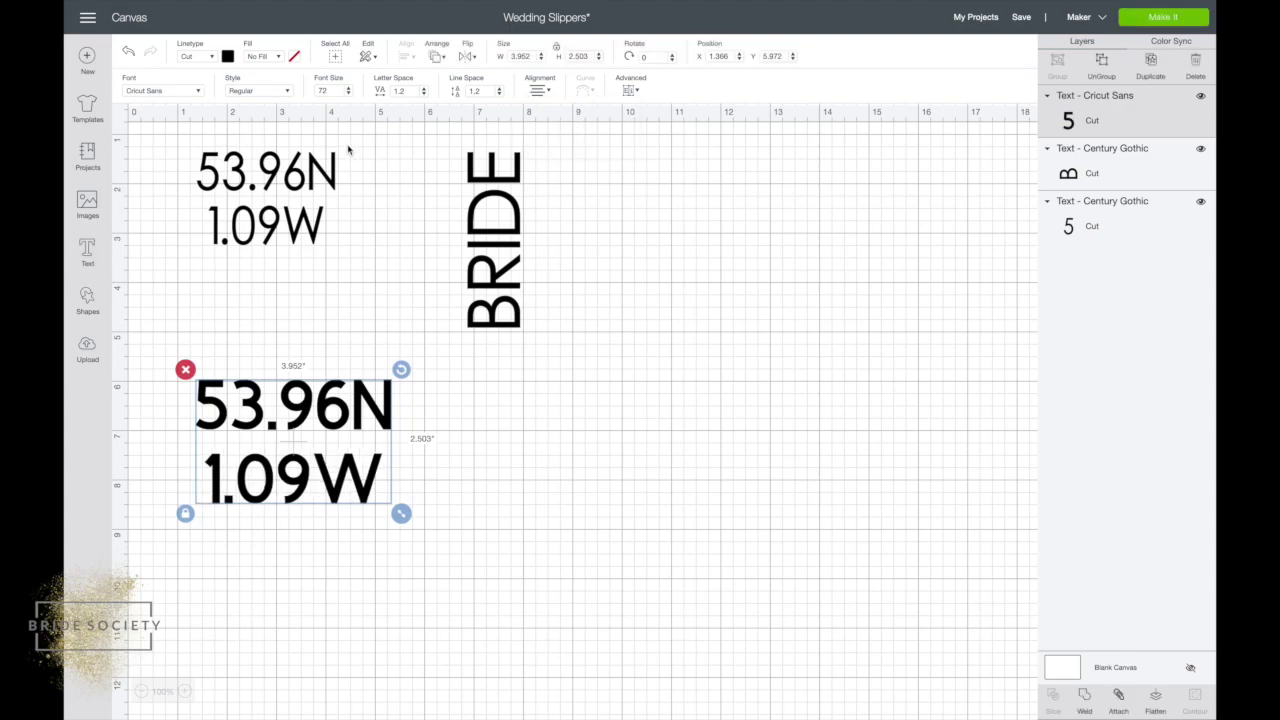
click(337, 91)
drag(337, 91, 303, 93)
text(75.9)
key(Return)
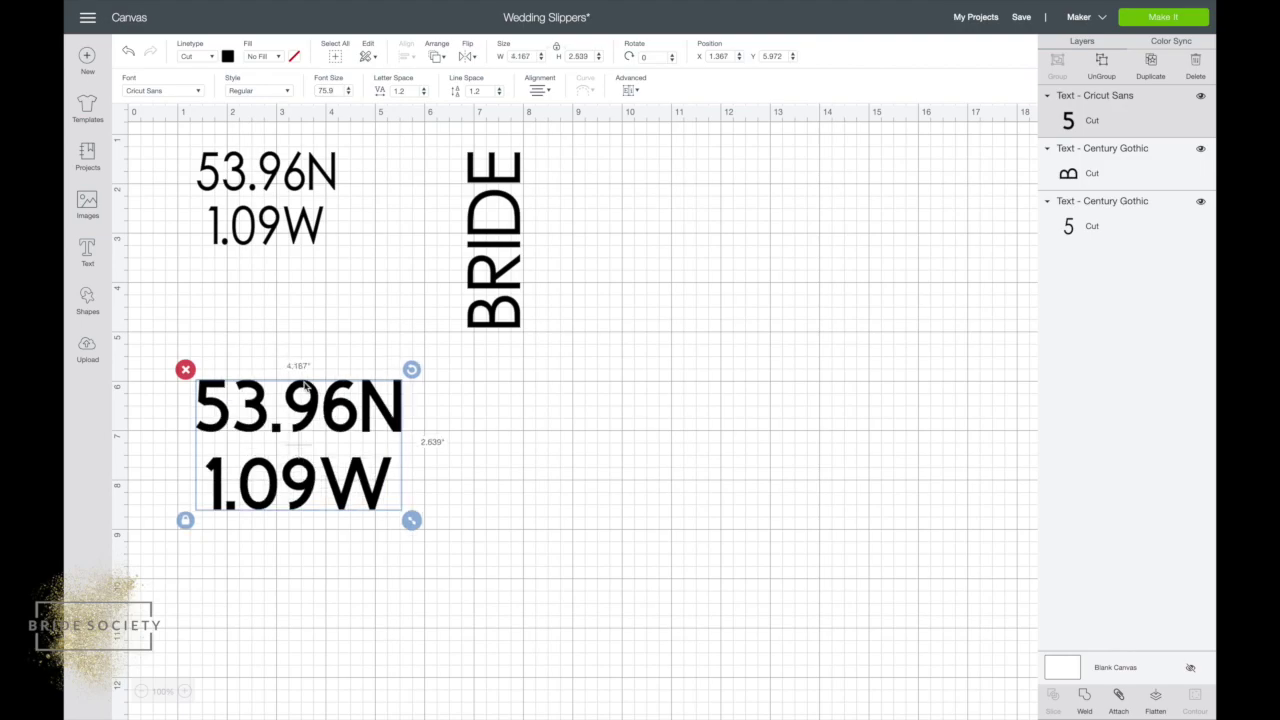
Search the fonts for 'cent' and apply Century Gothic to the new coordinates text.
click(197, 91)
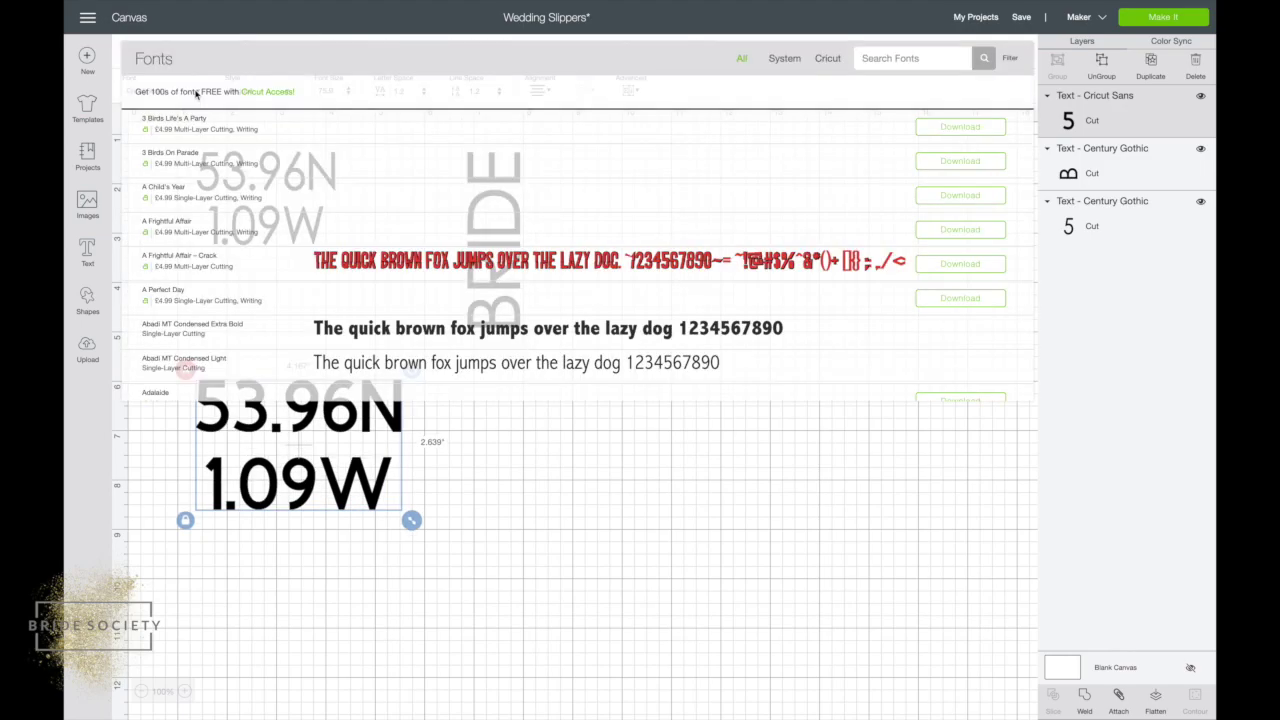
click(931, 58)
text(cent)
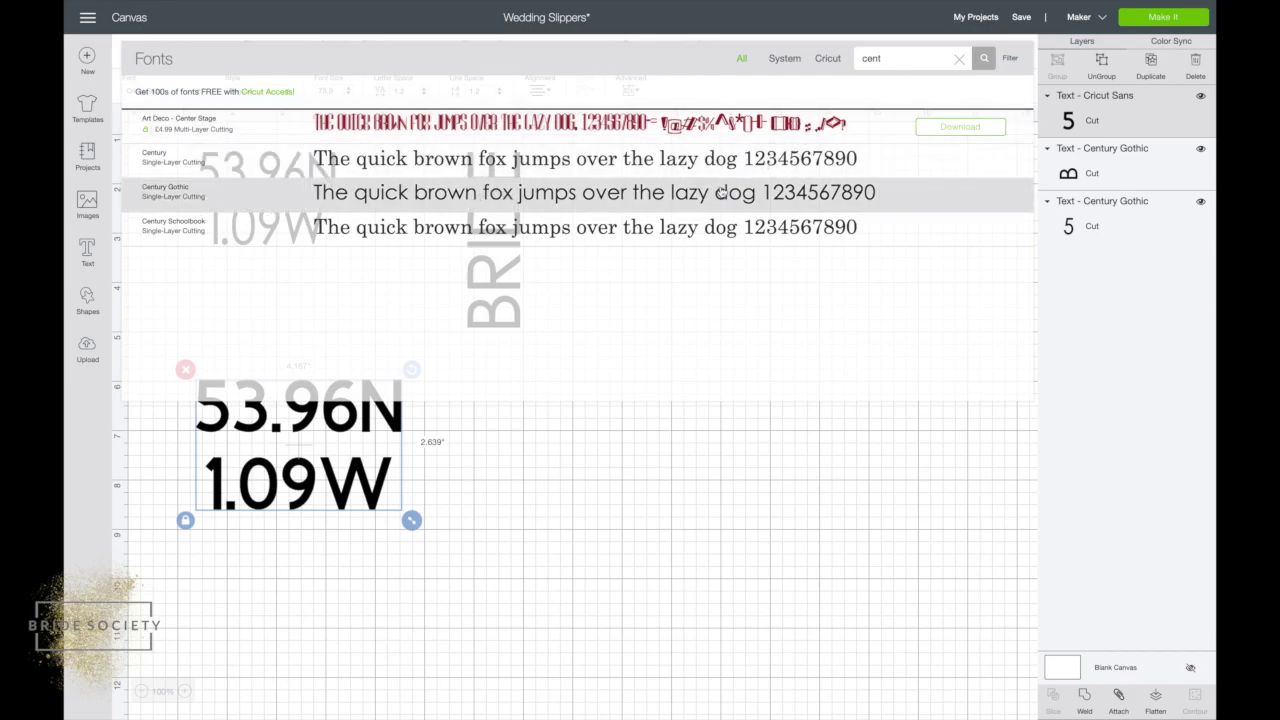
click(423, 195)
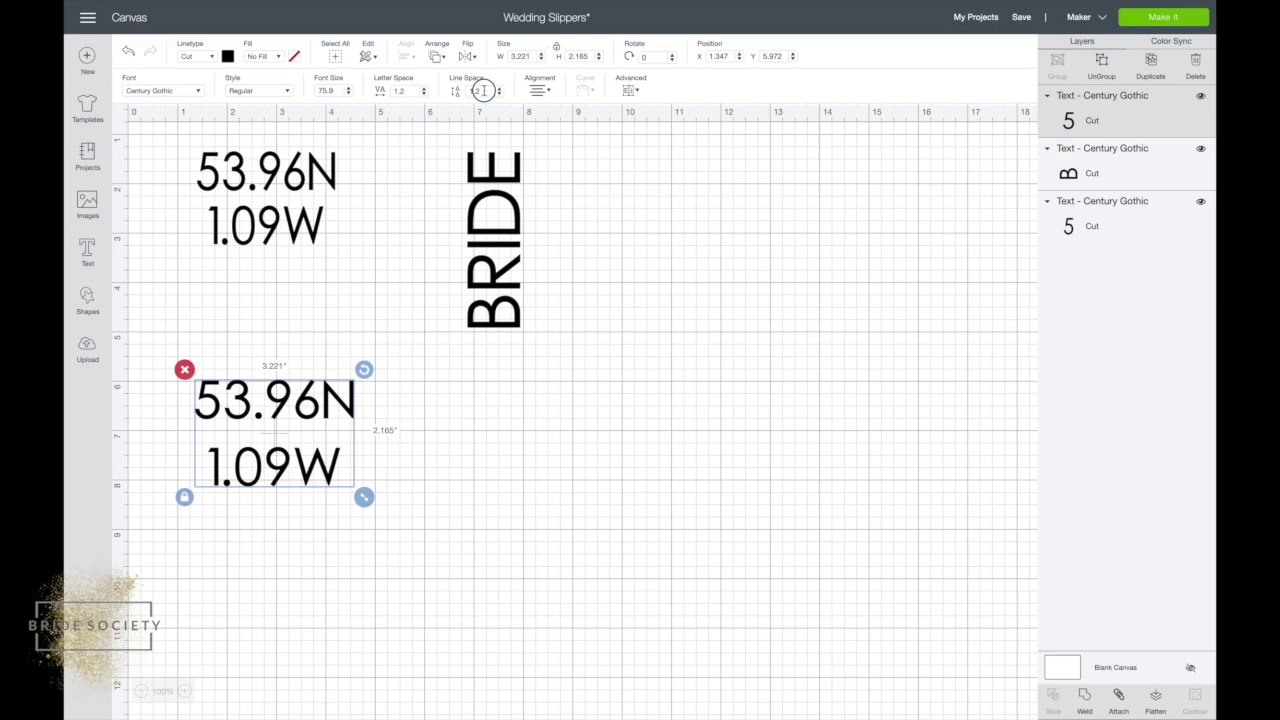
Tighten the new coordinates' line spacing to -1.8.
drag(484, 90, 452, 90)
text(-)
key(Return)
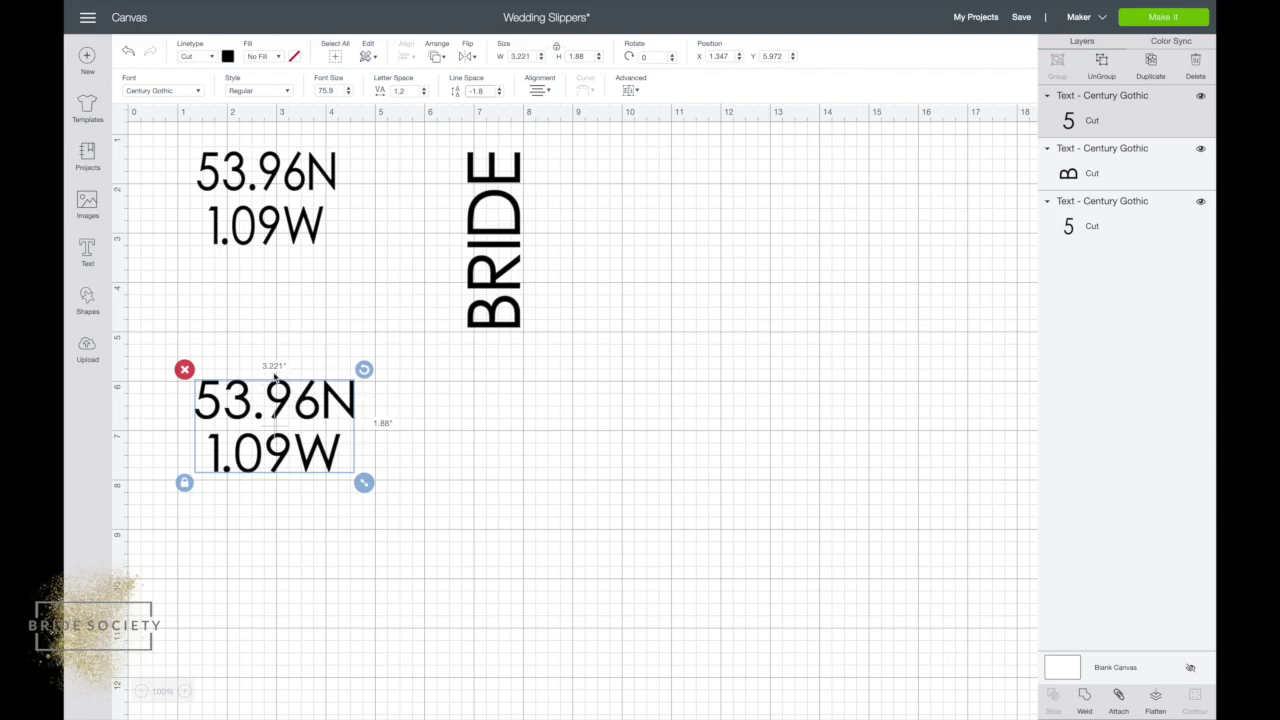
Resize the coordinates text to 2.8 x 1.9 in with proportions unlocked, undoing an extra resize.
click(557, 49)
click(532, 56)
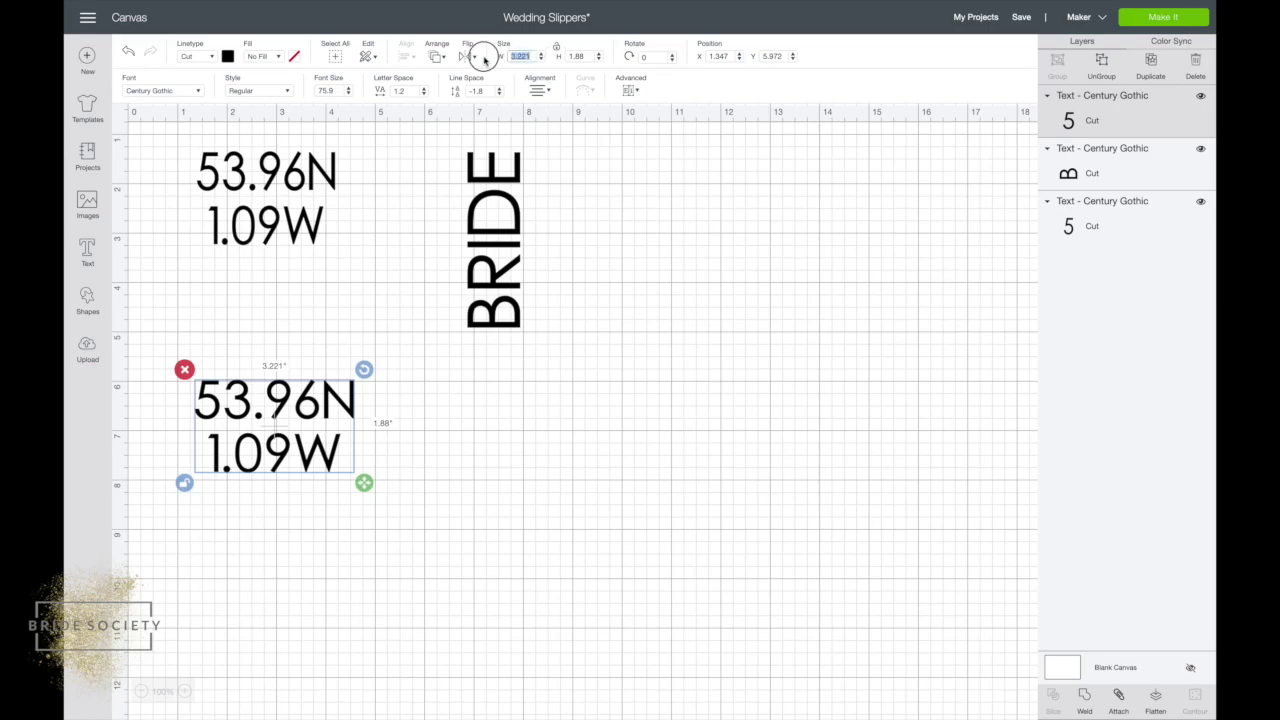
text(2.8)
click(578, 56)
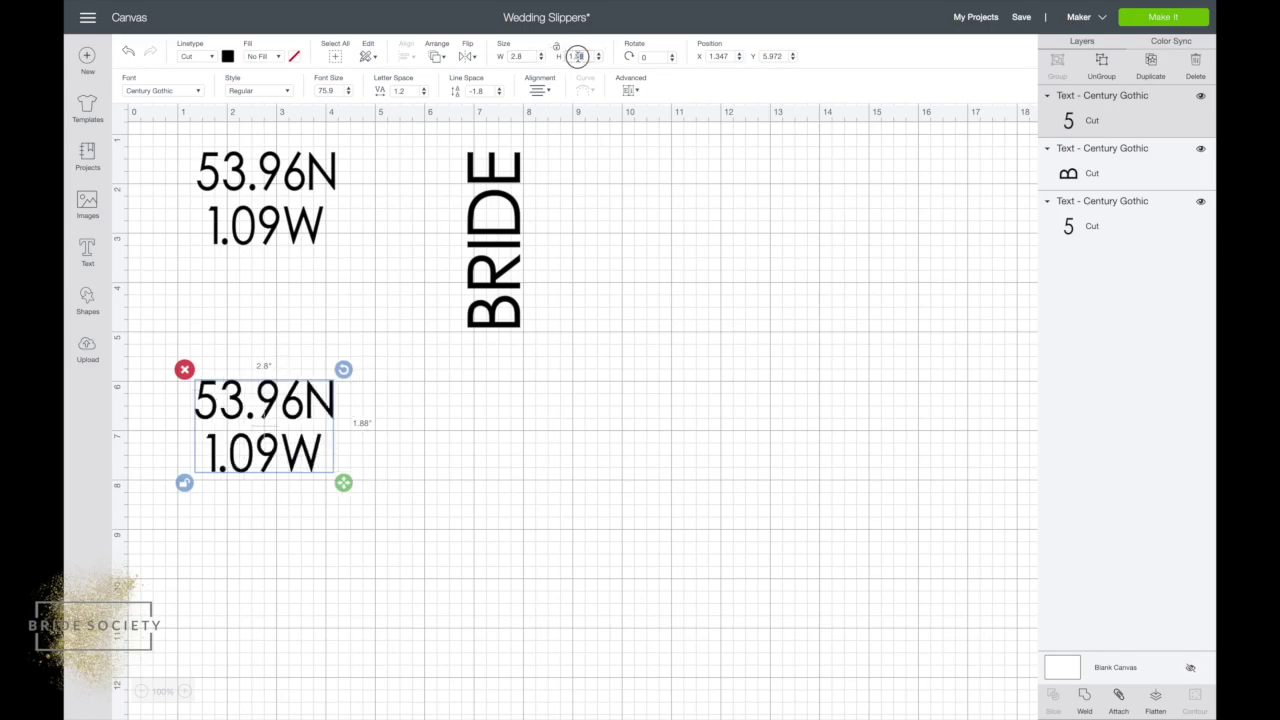
text(1.9)
click(556, 47)
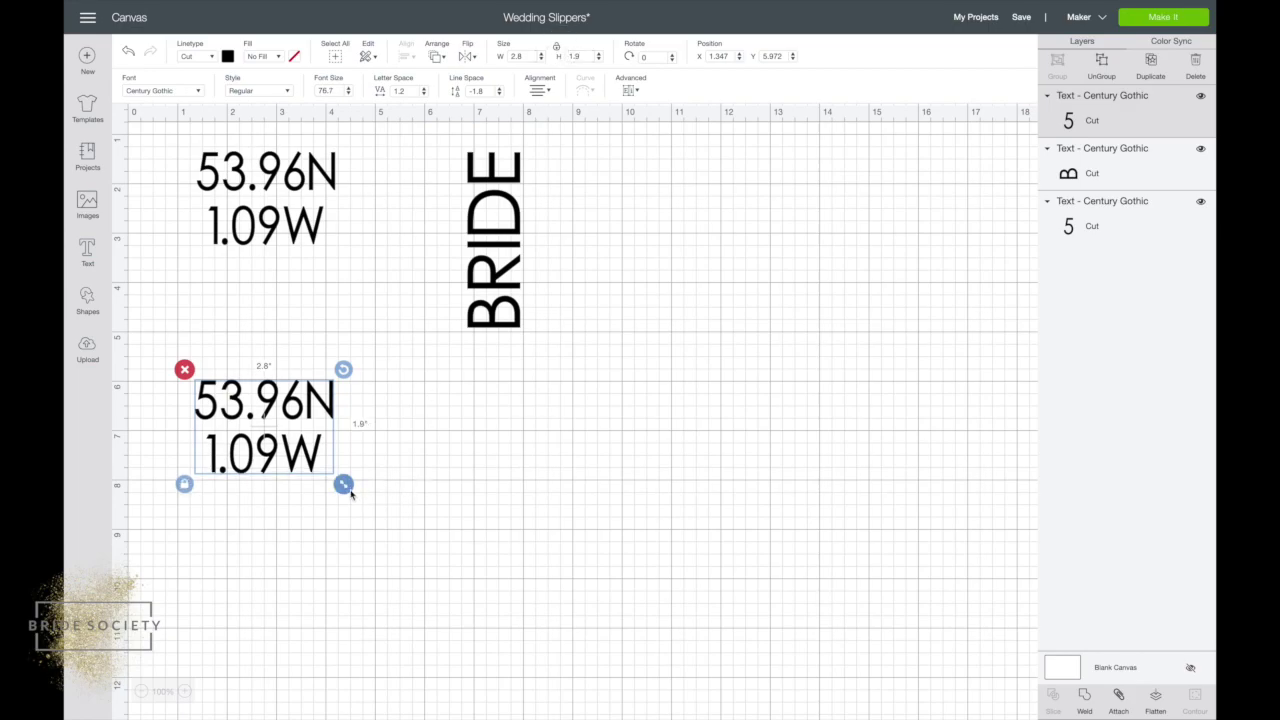
mouse_move(344, 485)
mouse_down()
mouse_move(417, 546)
mouse_move(357, 492)
mouse_up()
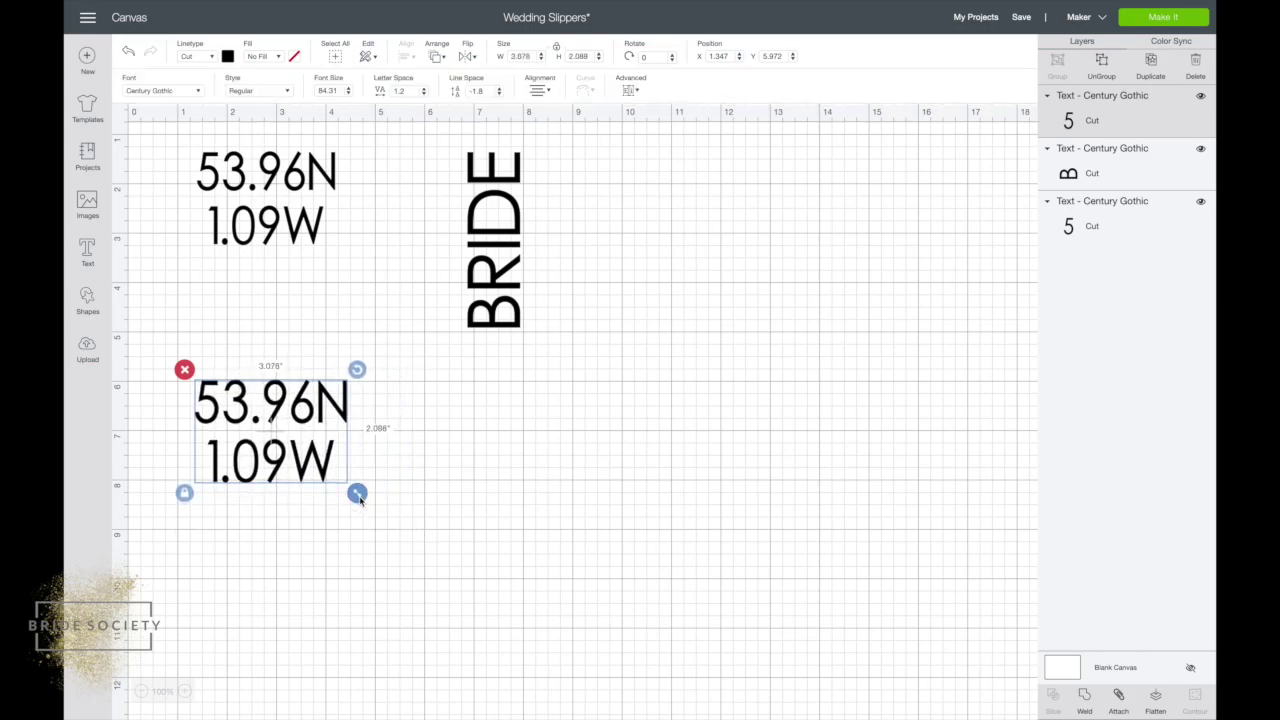
click(128, 51)
click(315, 425)
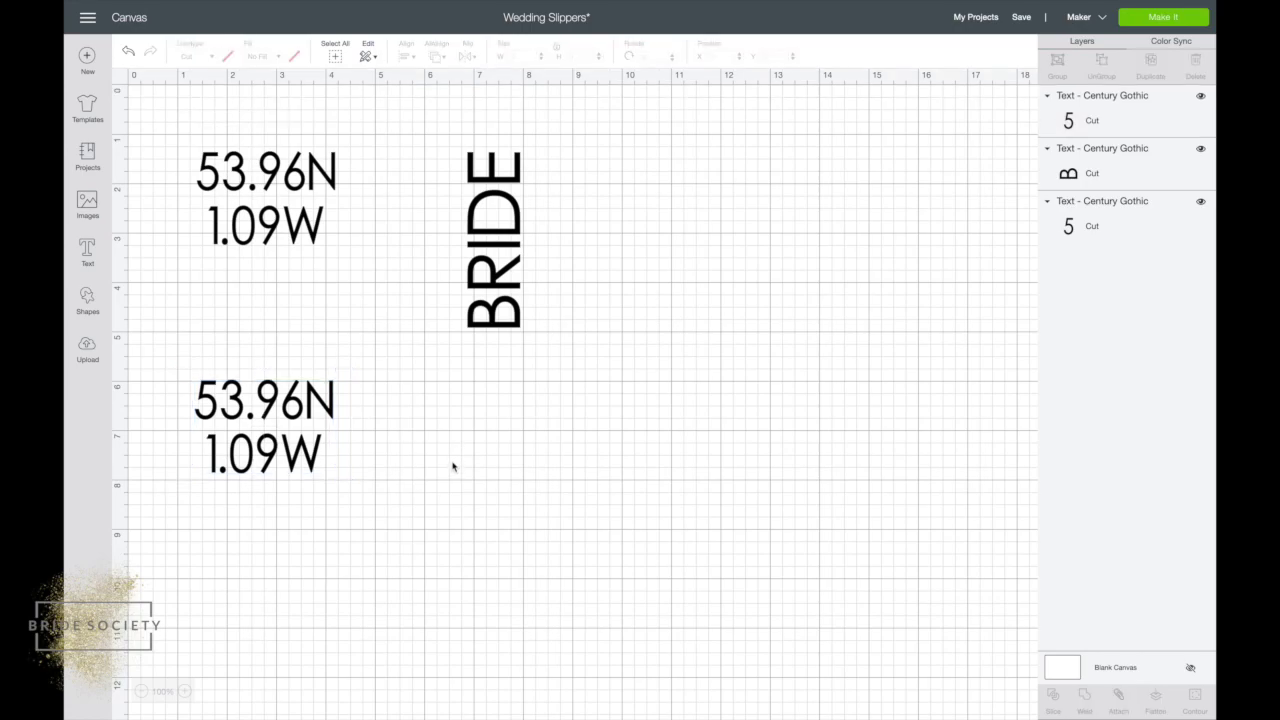
Add a new 'BRIDE' text box and set its font size to 106.
click(88, 252)
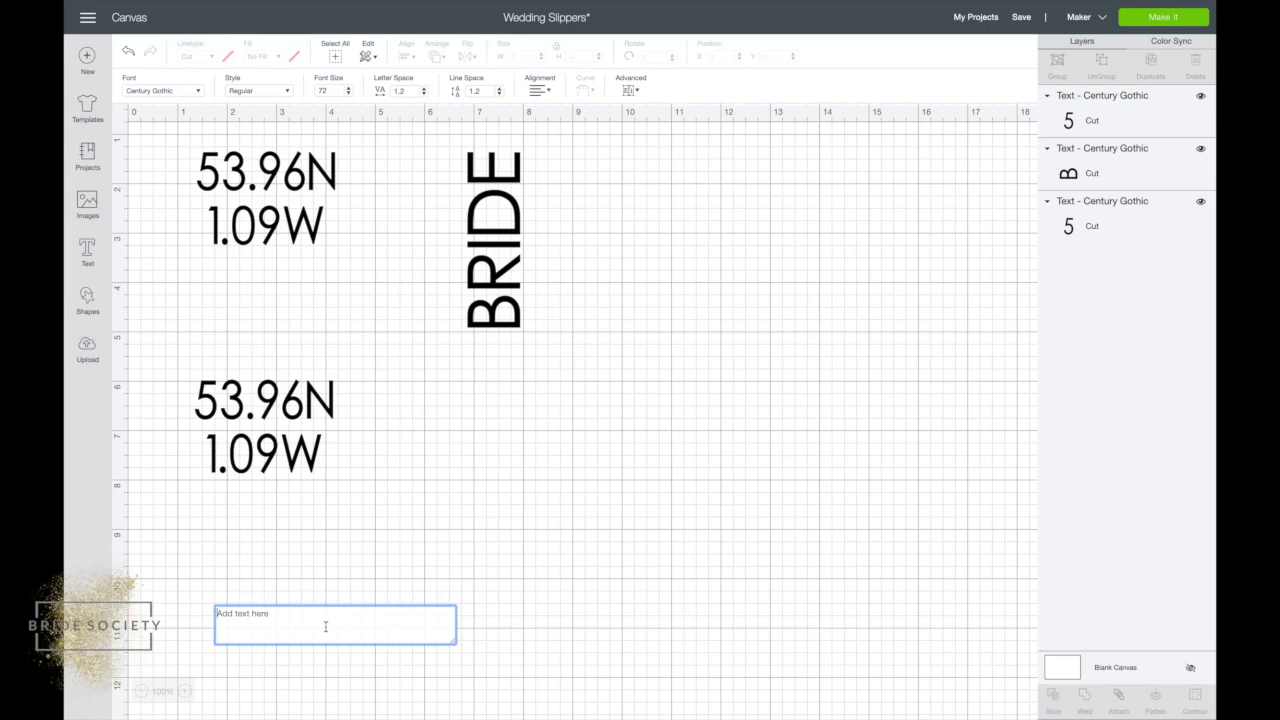
text(BRIDE)
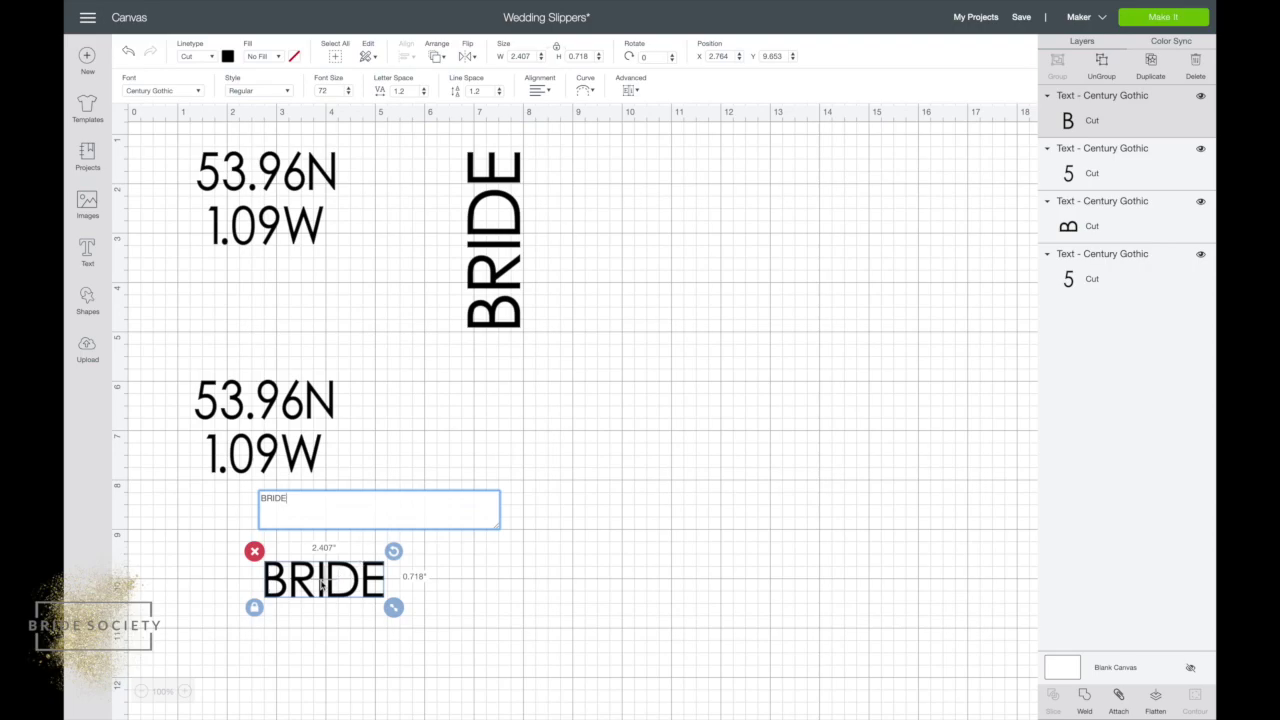
click(331, 89)
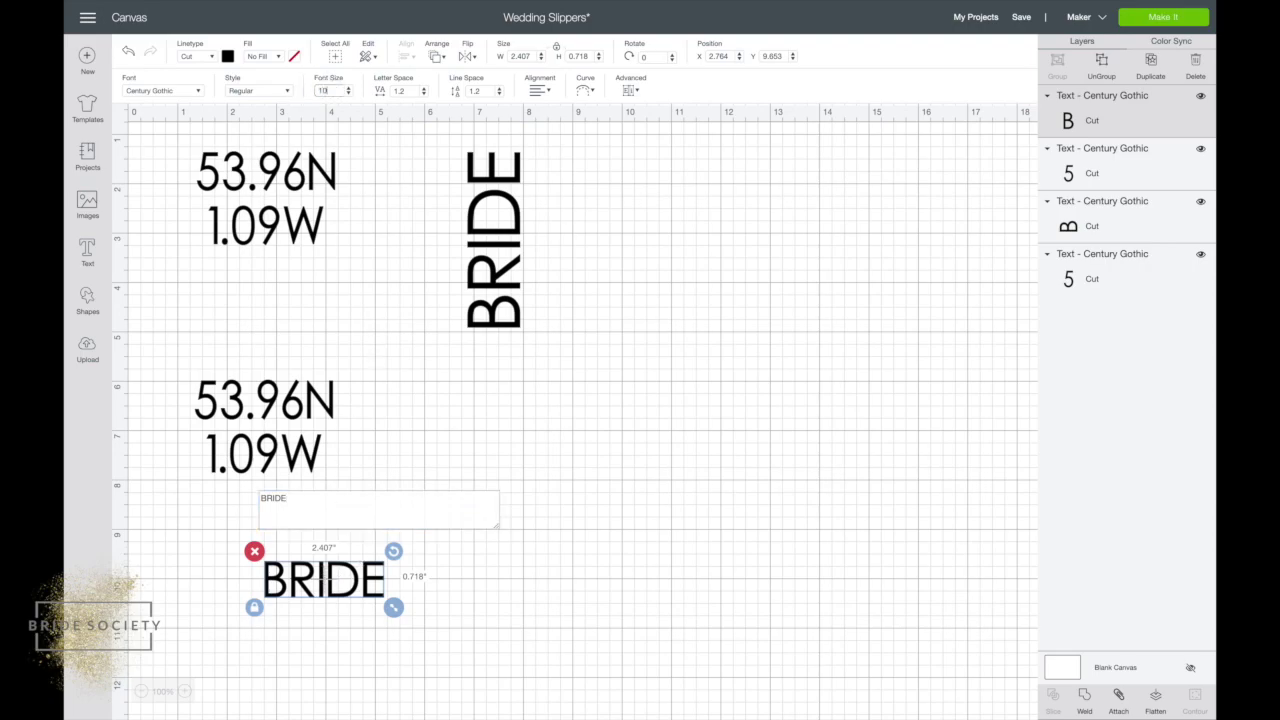
text(106)
key(Return)
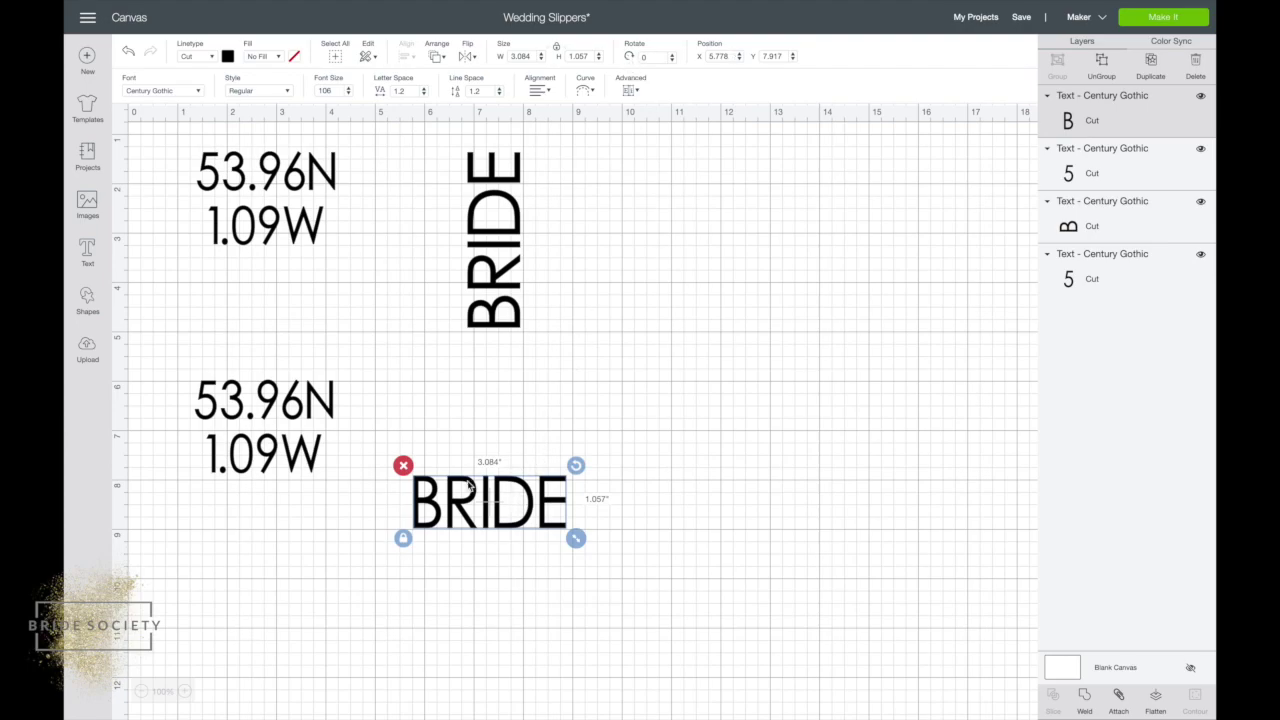
Rotate the new BRIDE text to 270 degrees so it stands vertically.
click(648, 57)
text(27)
key(Return)
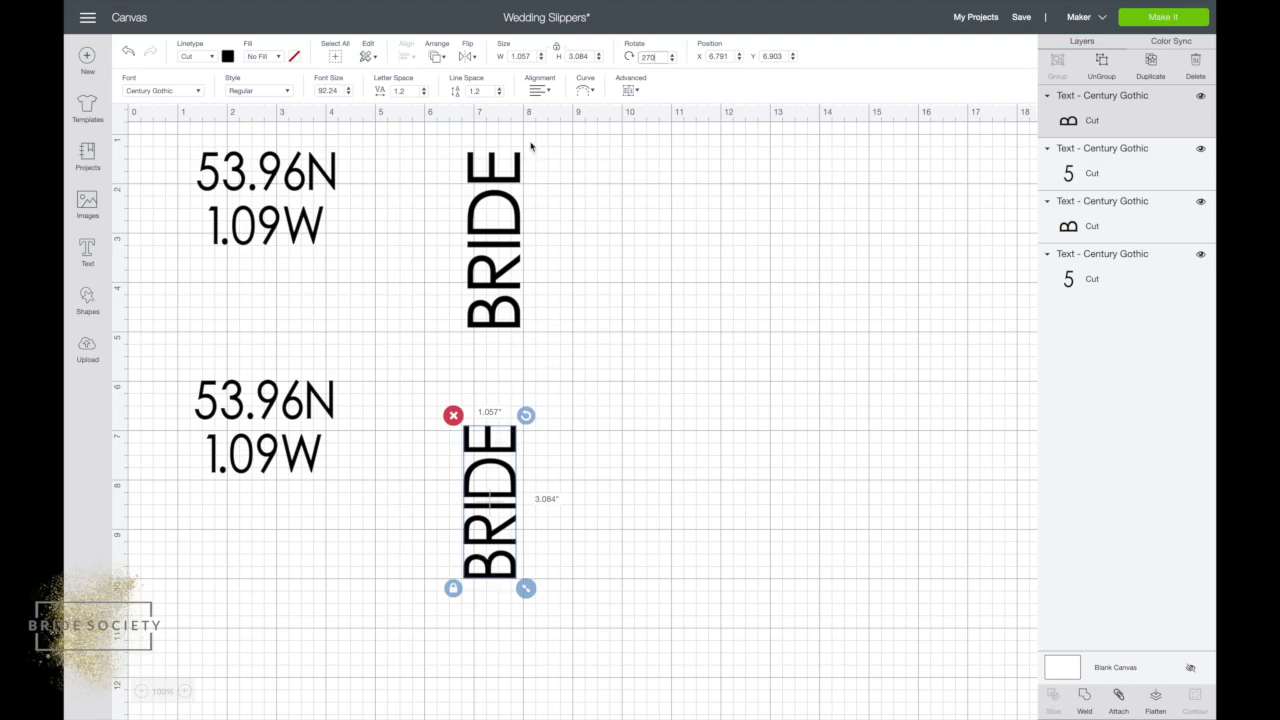
Resize the vertical BRIDE to 1.2 x 3.5 in and move it up and left.
click(557, 48)
drag(533, 56, 499, 59)
text(1.2)
key(Tab)
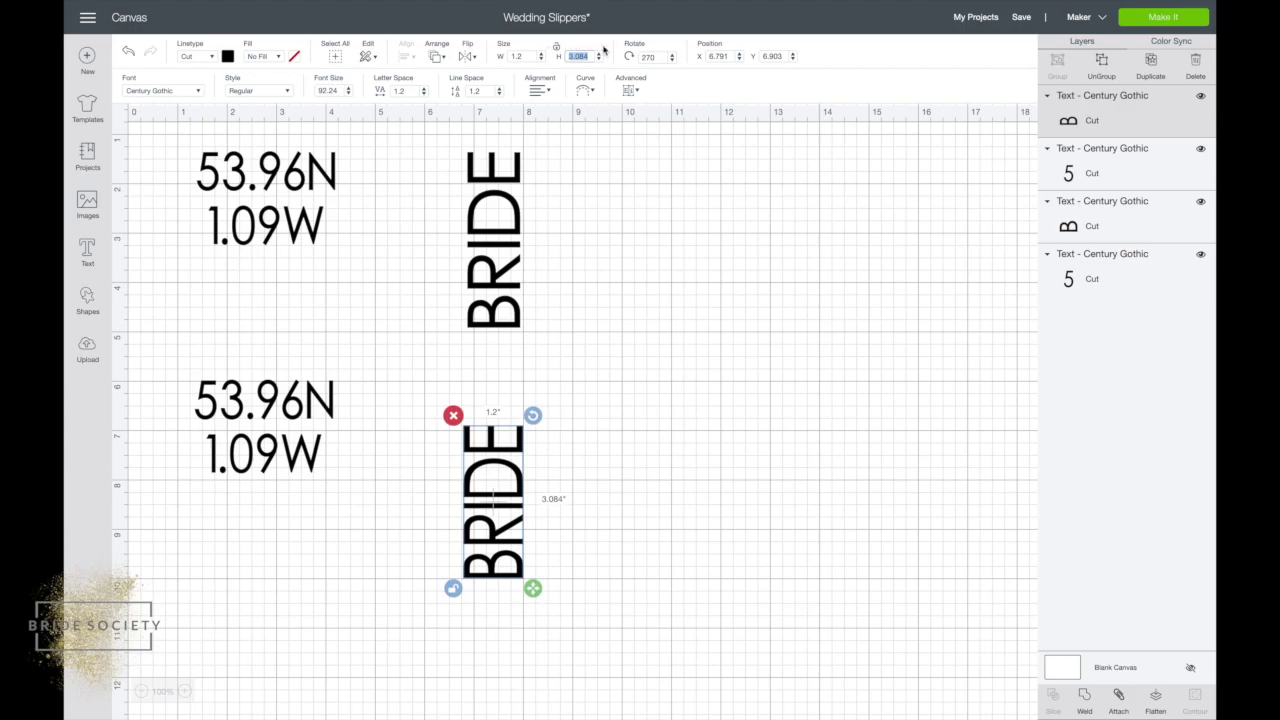
text(3.5)
key(Return)
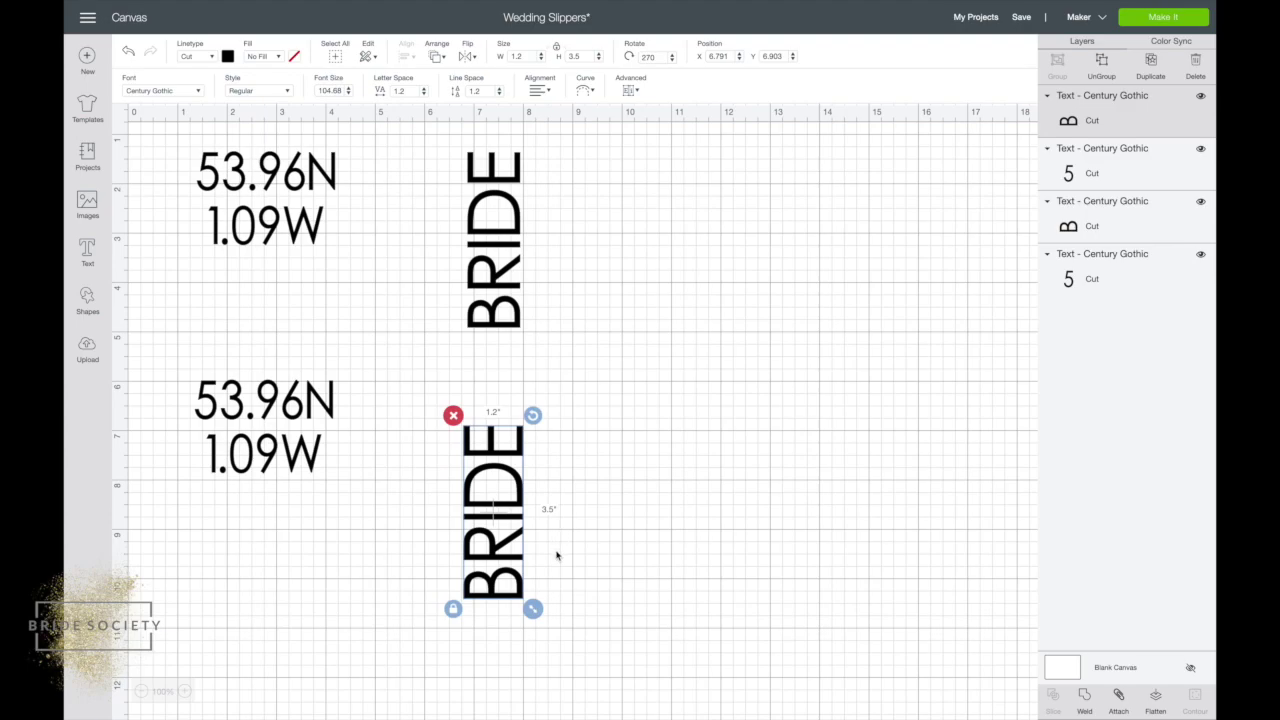
drag(515, 545, 474, 507)
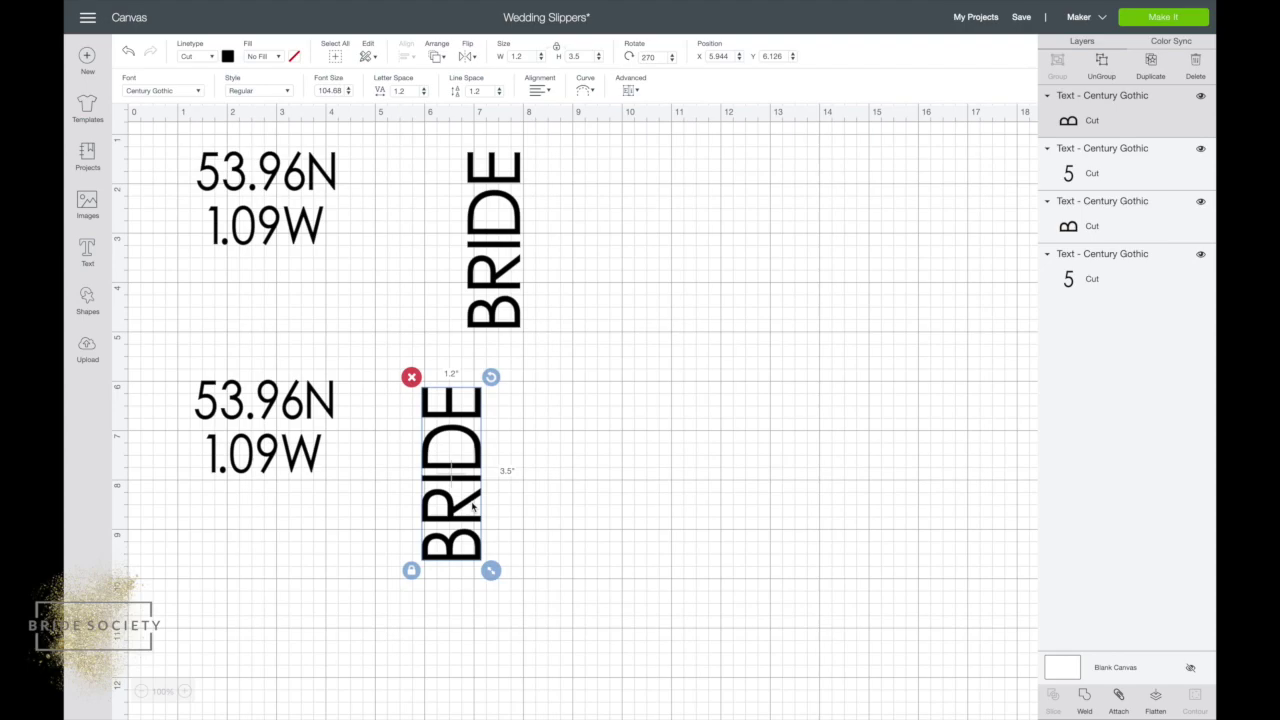
Delete the lower duplicate BRIDE and coordinates texts, keeping the remaining coordinates on Cut.
key(Delete)
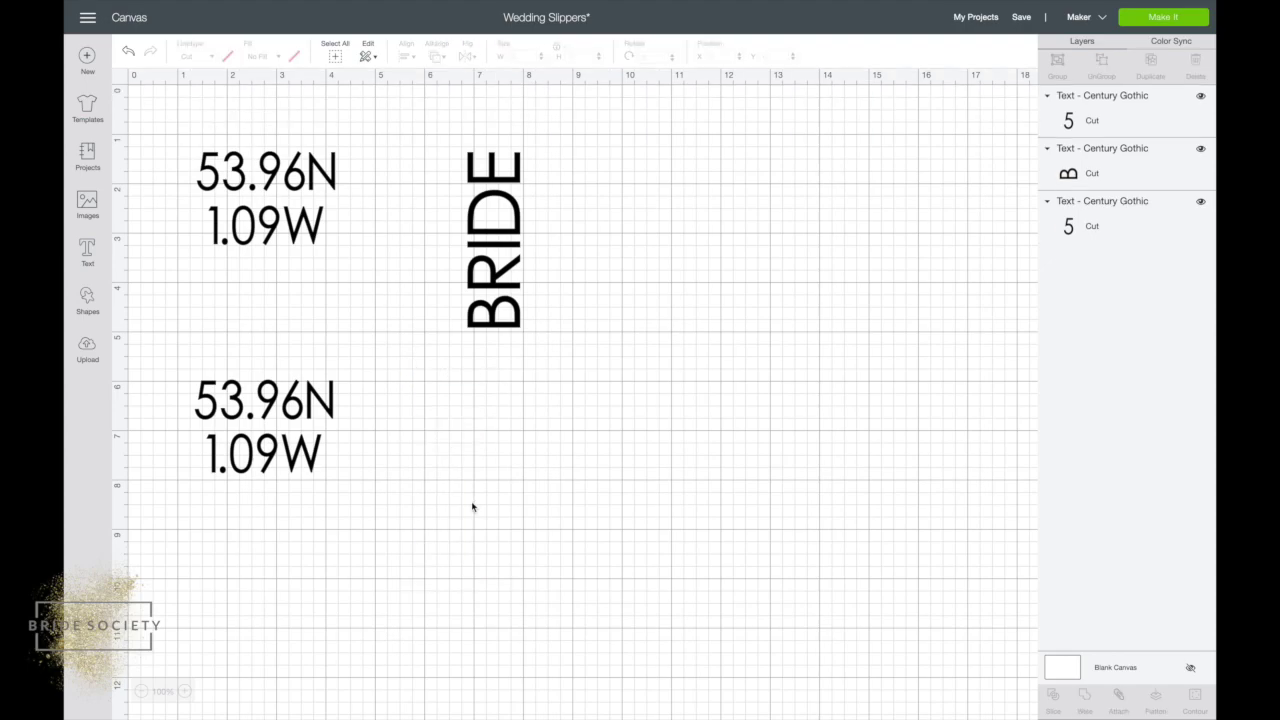
click(292, 403)
key(Delete)
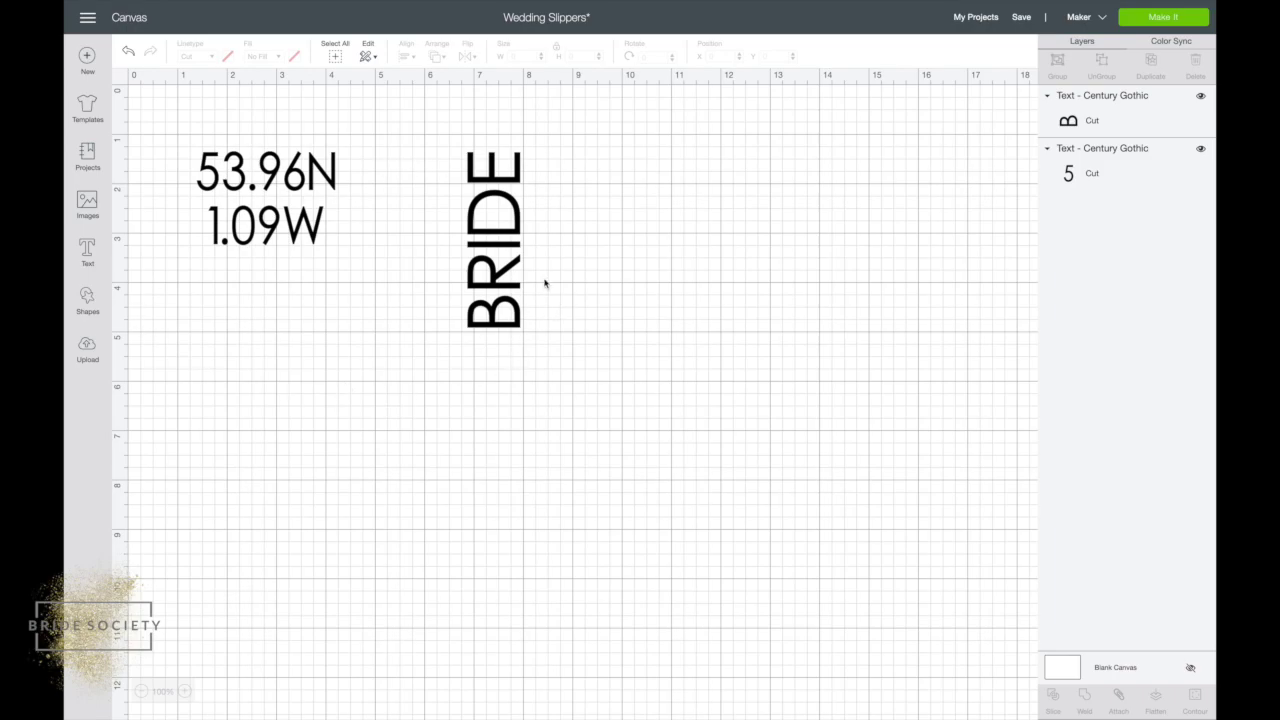
click(318, 226)
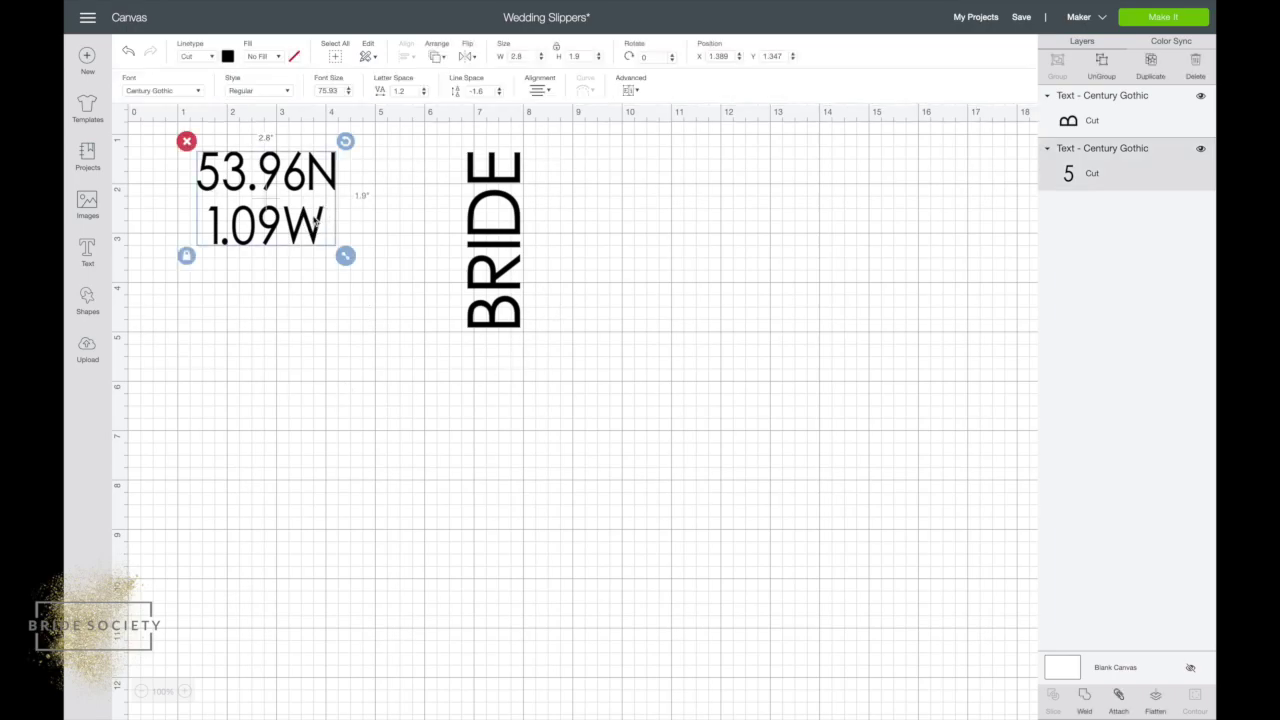
click(213, 57)
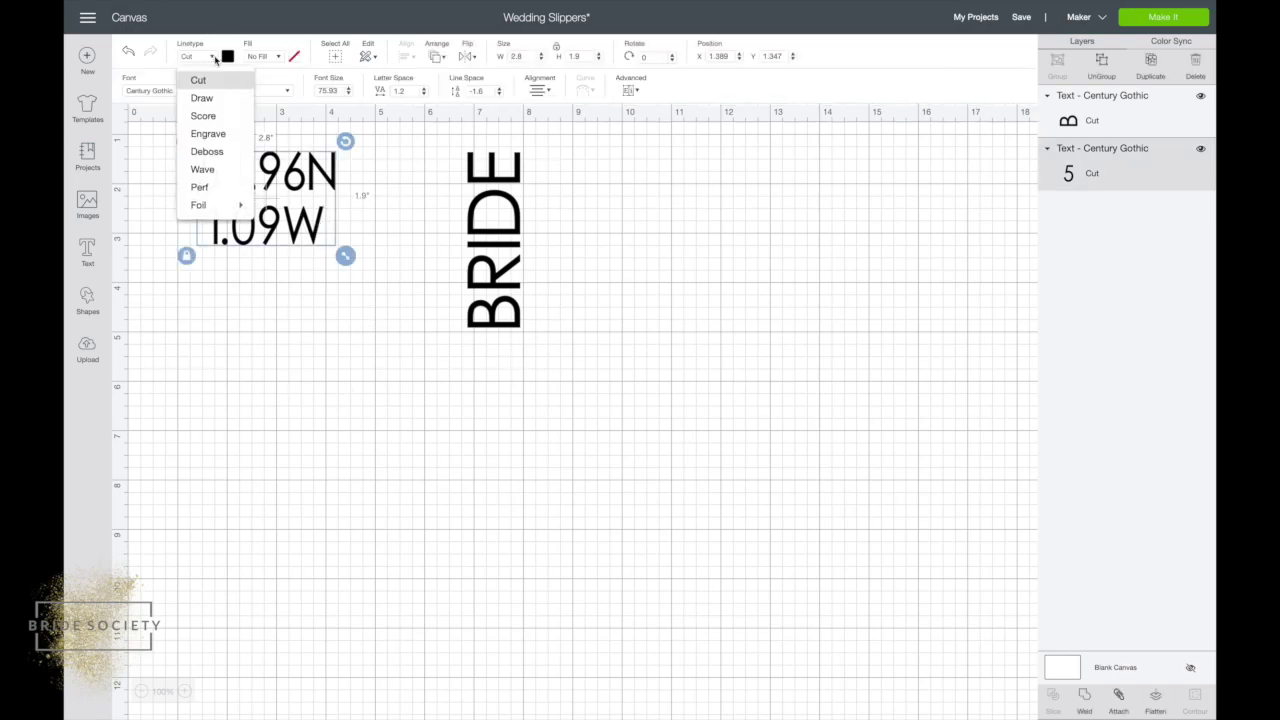
click(215, 59)
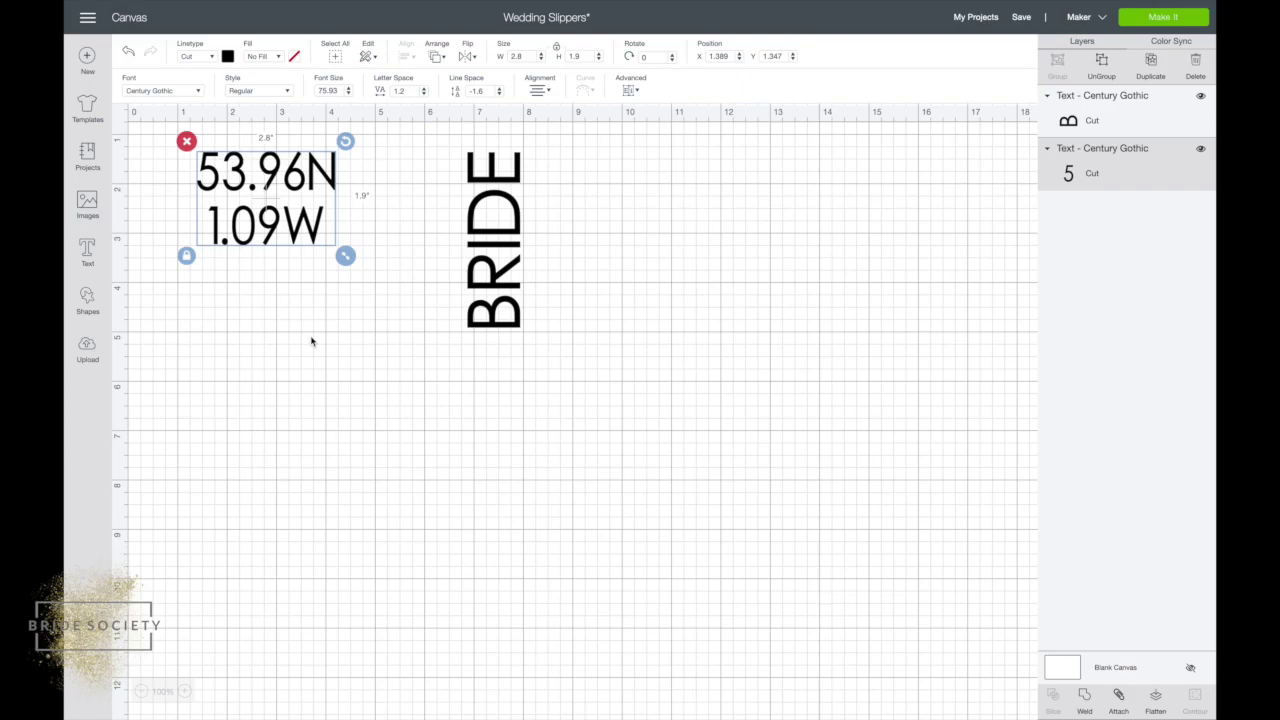
Send the design to the mat preview, place BRIDE beside the coordinates, then toggle mirroring.
click(1185, 25)
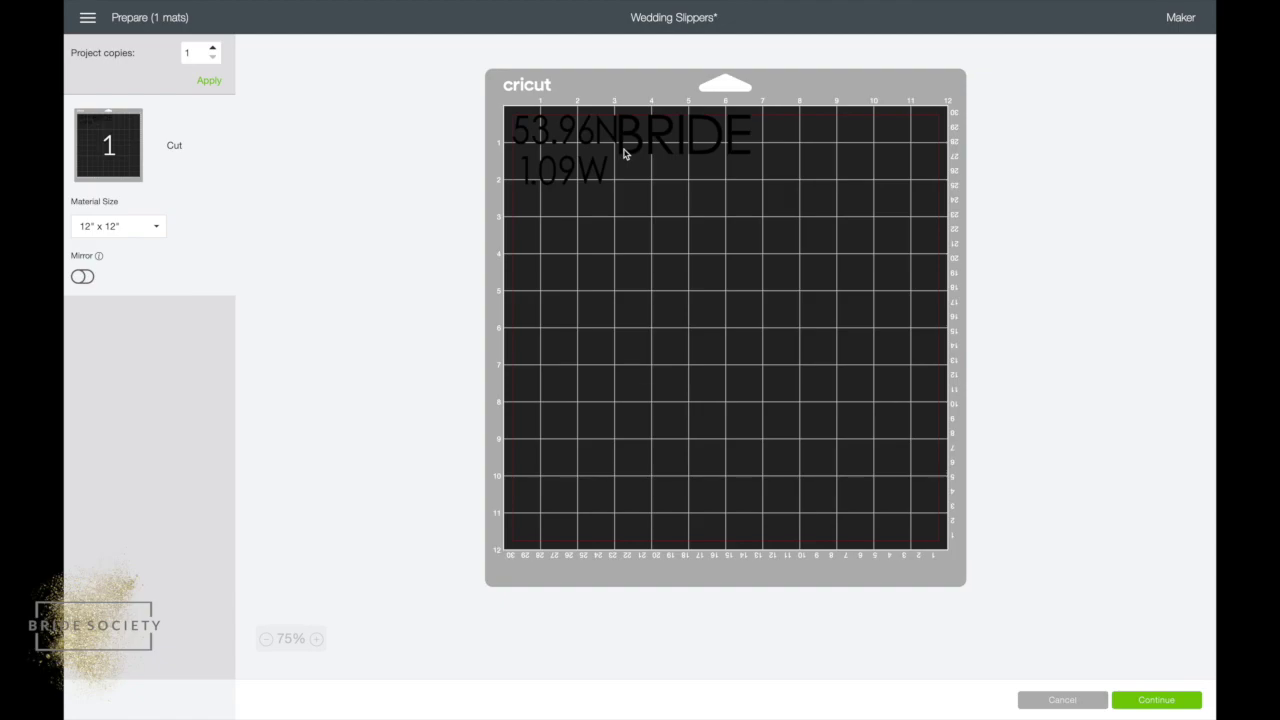
click(640, 151)
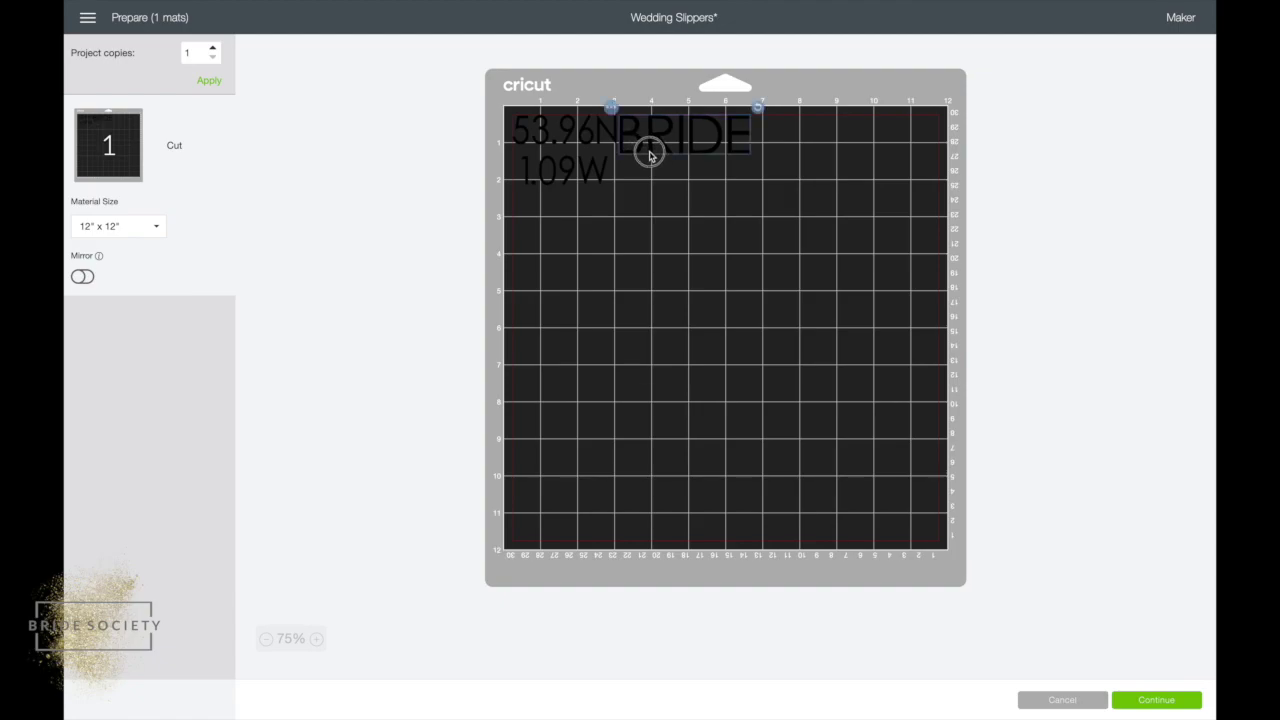
drag(650, 157, 676, 162)
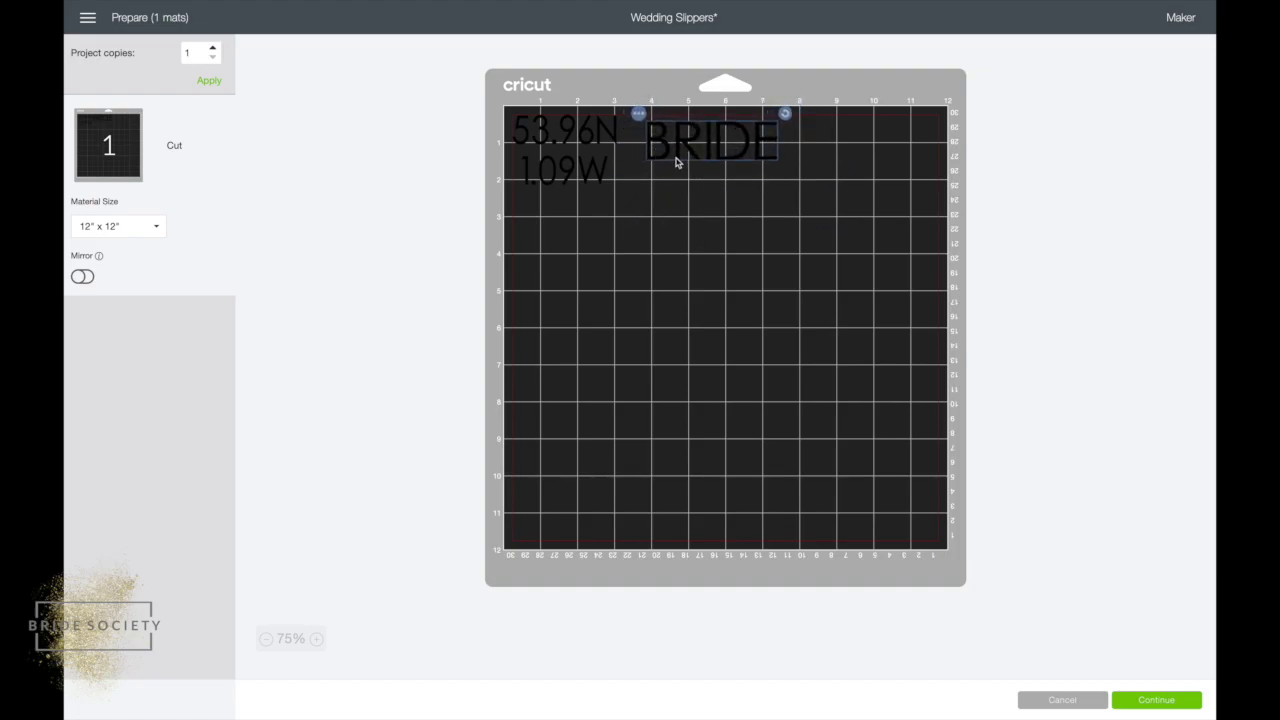
drag(598, 171, 603, 178)
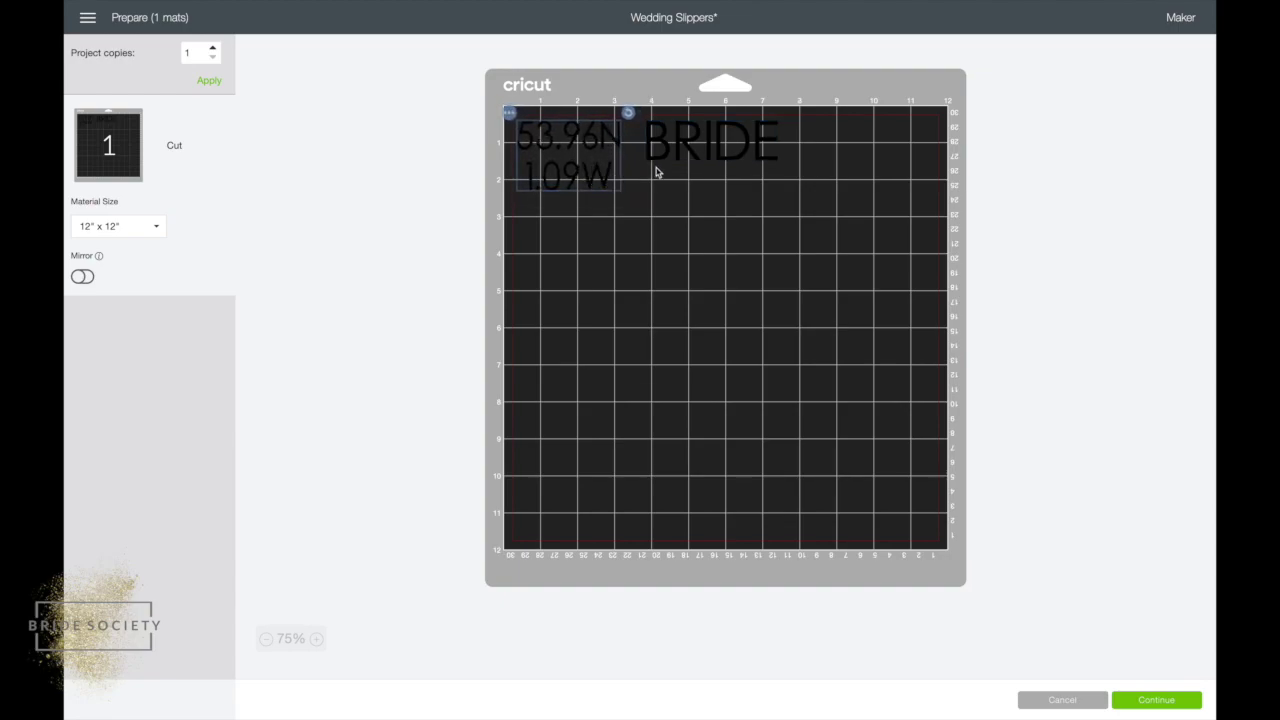
drag(686, 163, 681, 165)
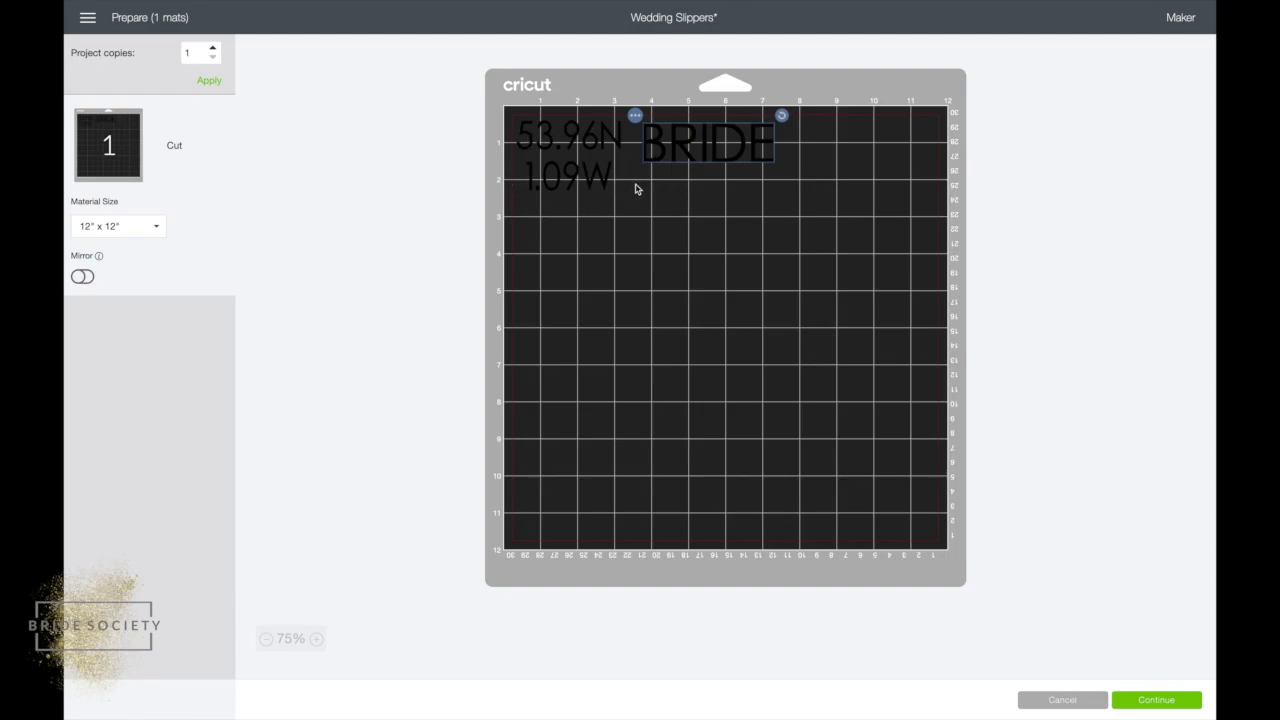
click(84, 277)
Turn Mirror on, shift BRIDE and the coordinates slightly right on the mat, then continue.
click(84, 277)
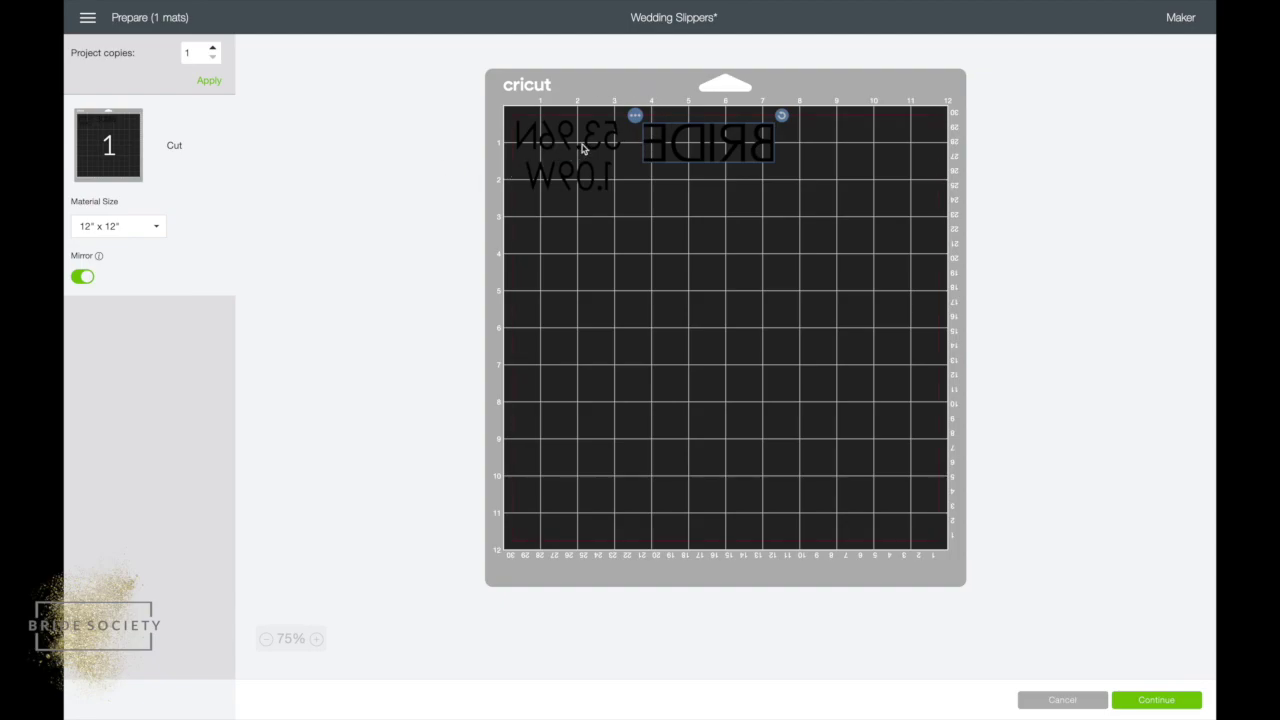
drag(663, 160, 685, 163)
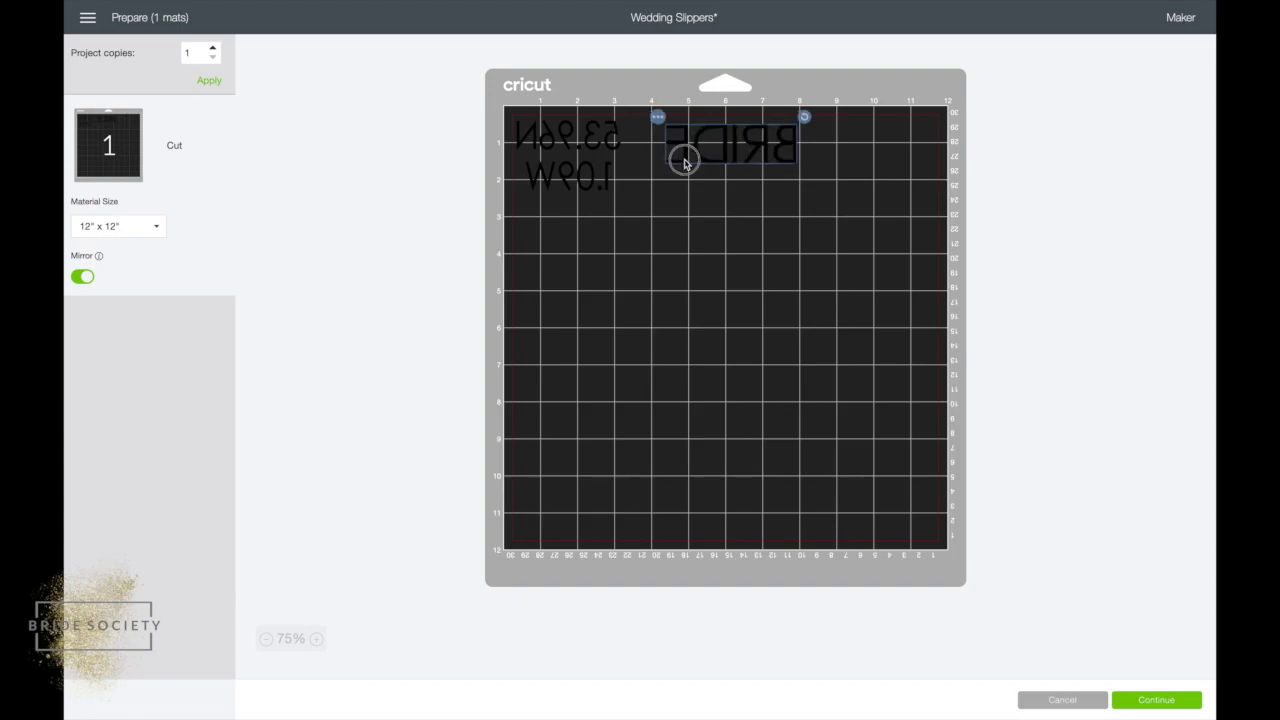
click(600, 163)
drag(606, 166, 614, 166)
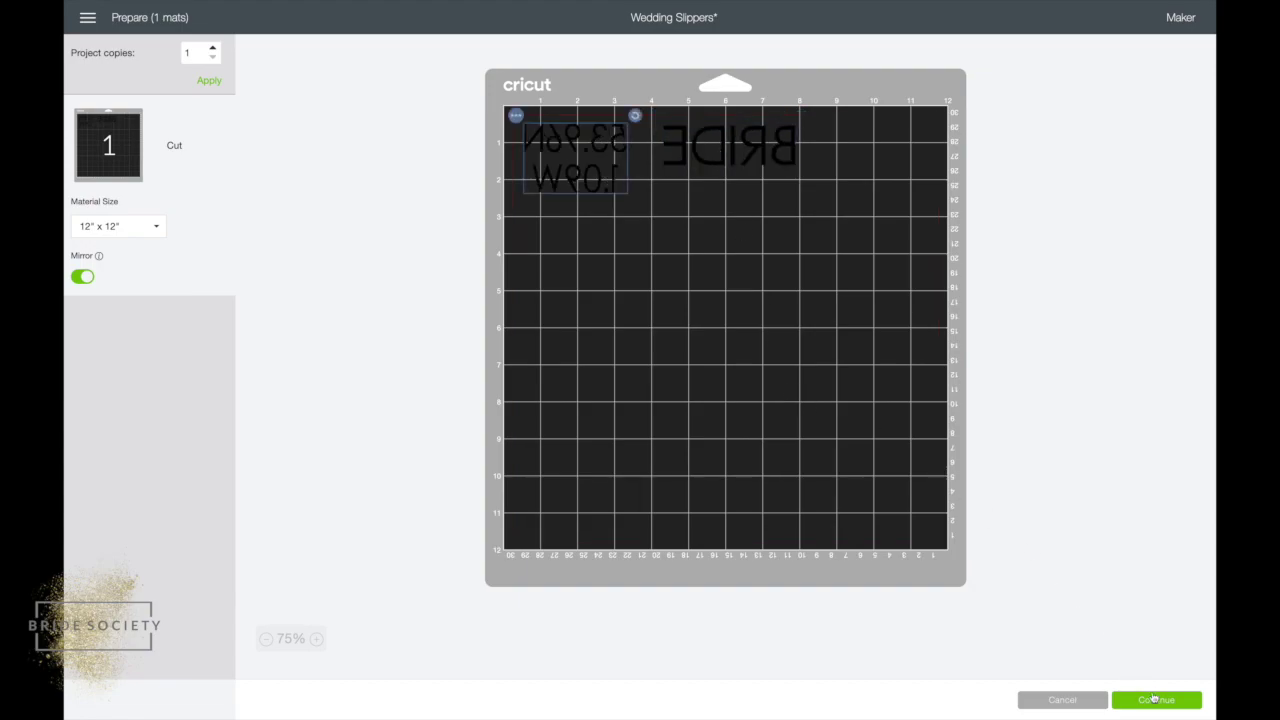
click(1157, 700)
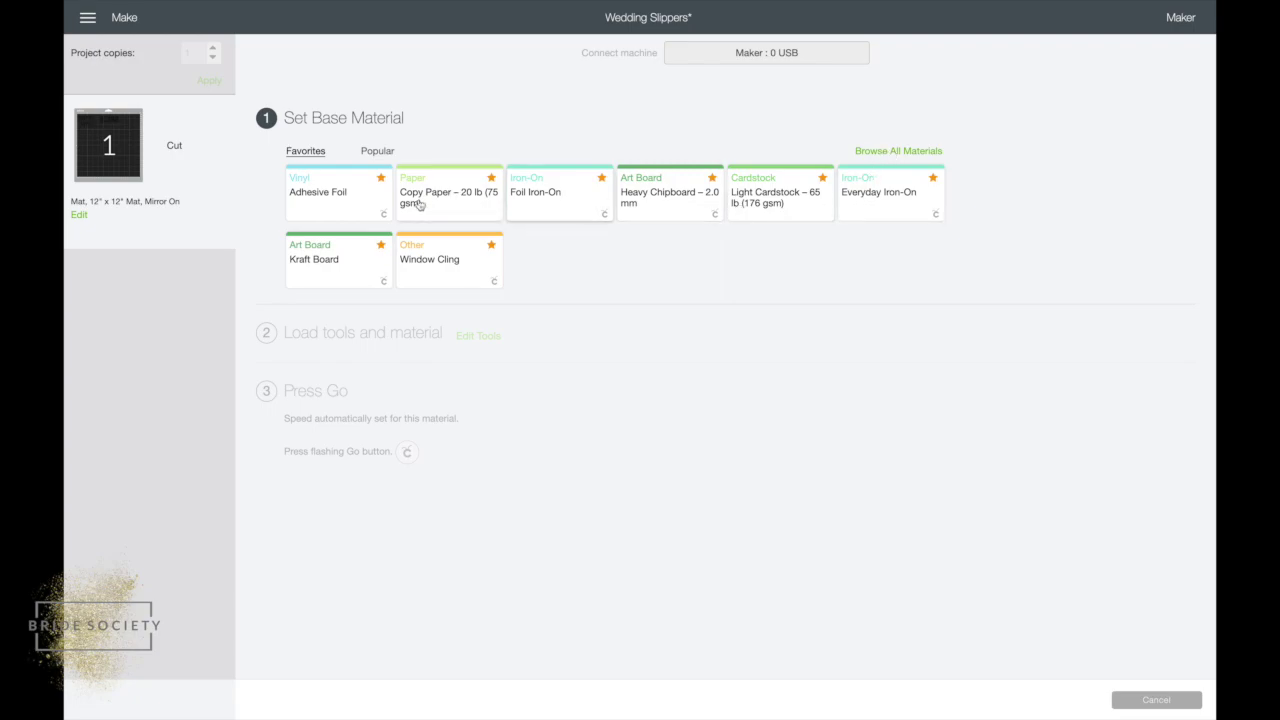
Choose Everyday Iron-On from Favorites as the base material.
click(892, 215)
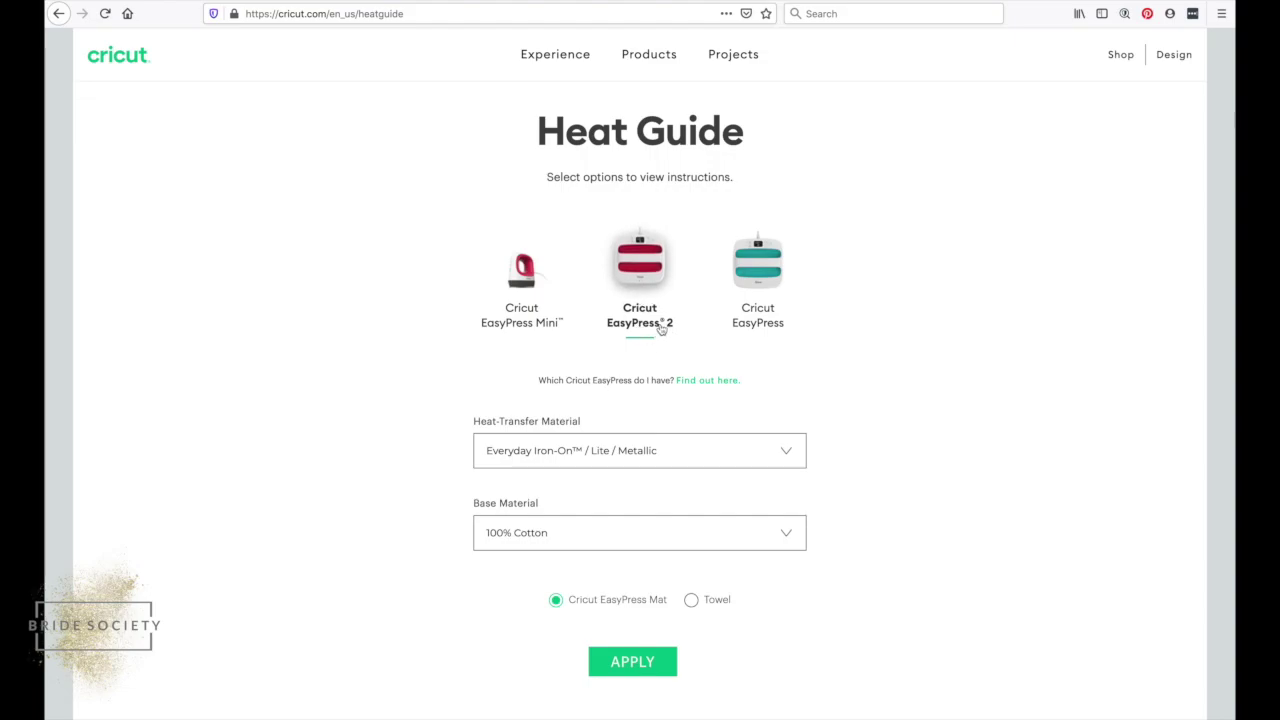
Get Everyday Iron-On on 100% Cotton heat settings in Celsius: 155°C for 30 s.
click(724, 459)
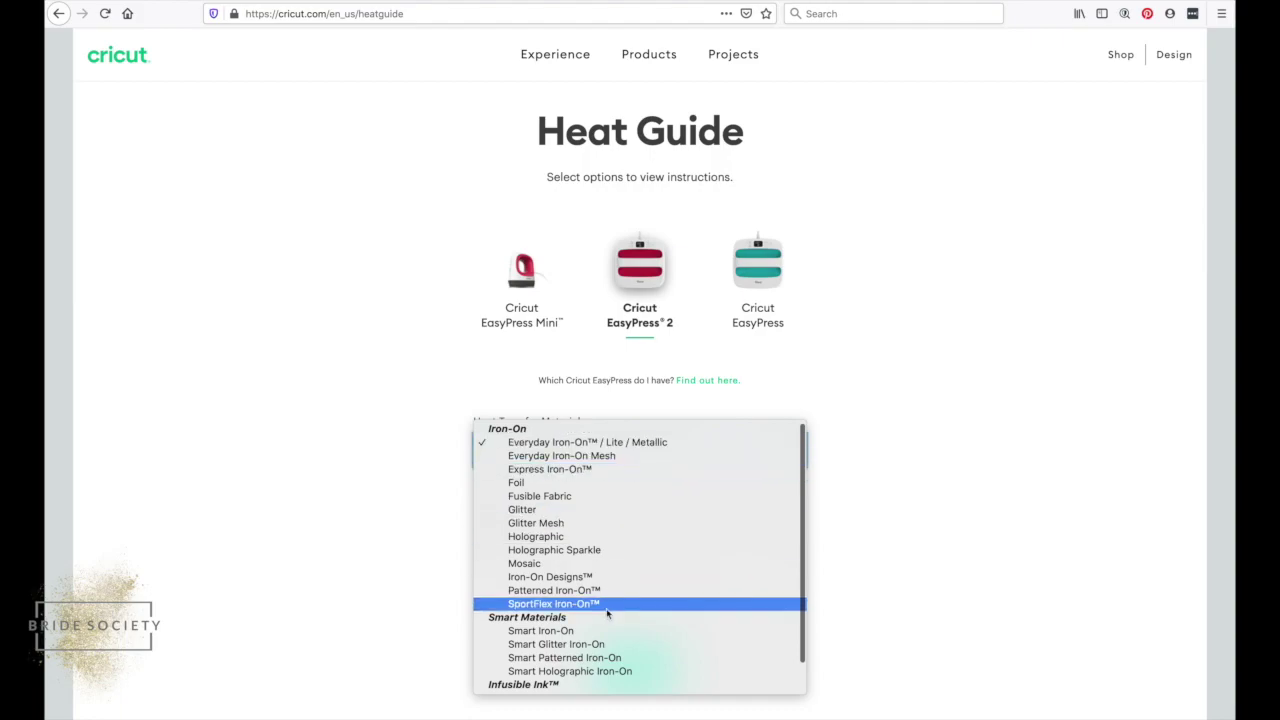
click(678, 441)
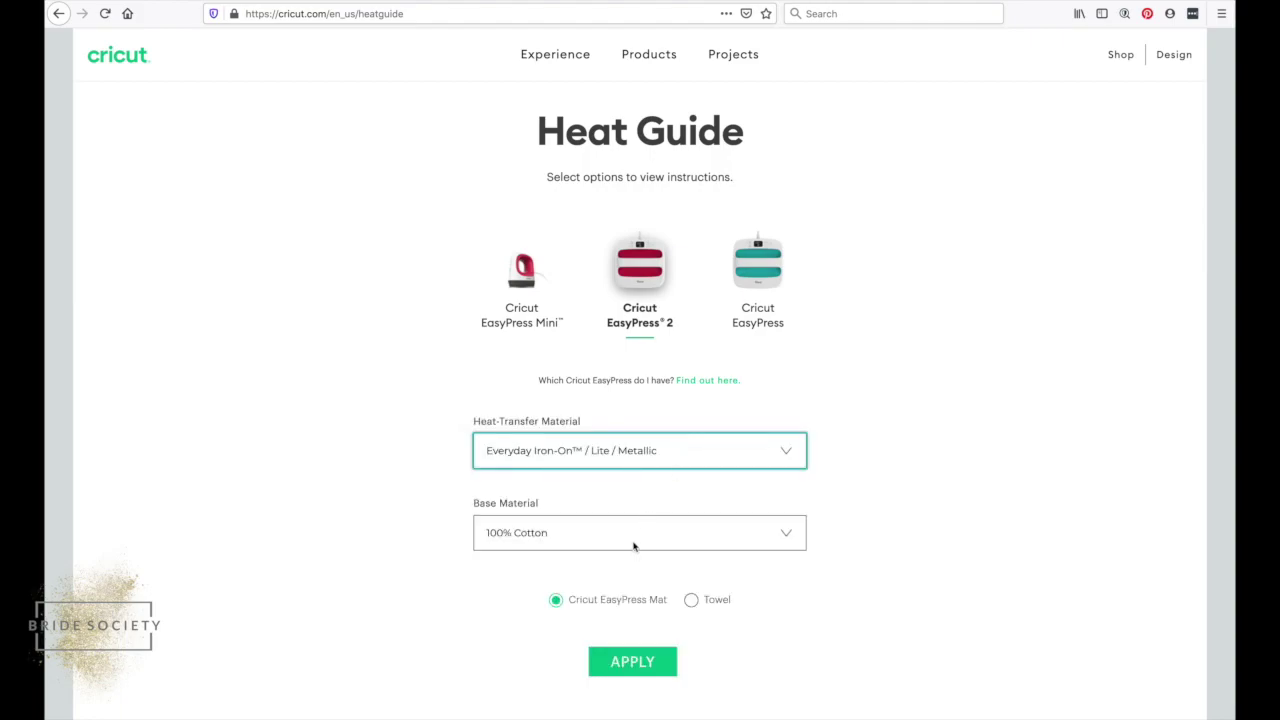
scroll(856, 522, down, 3)
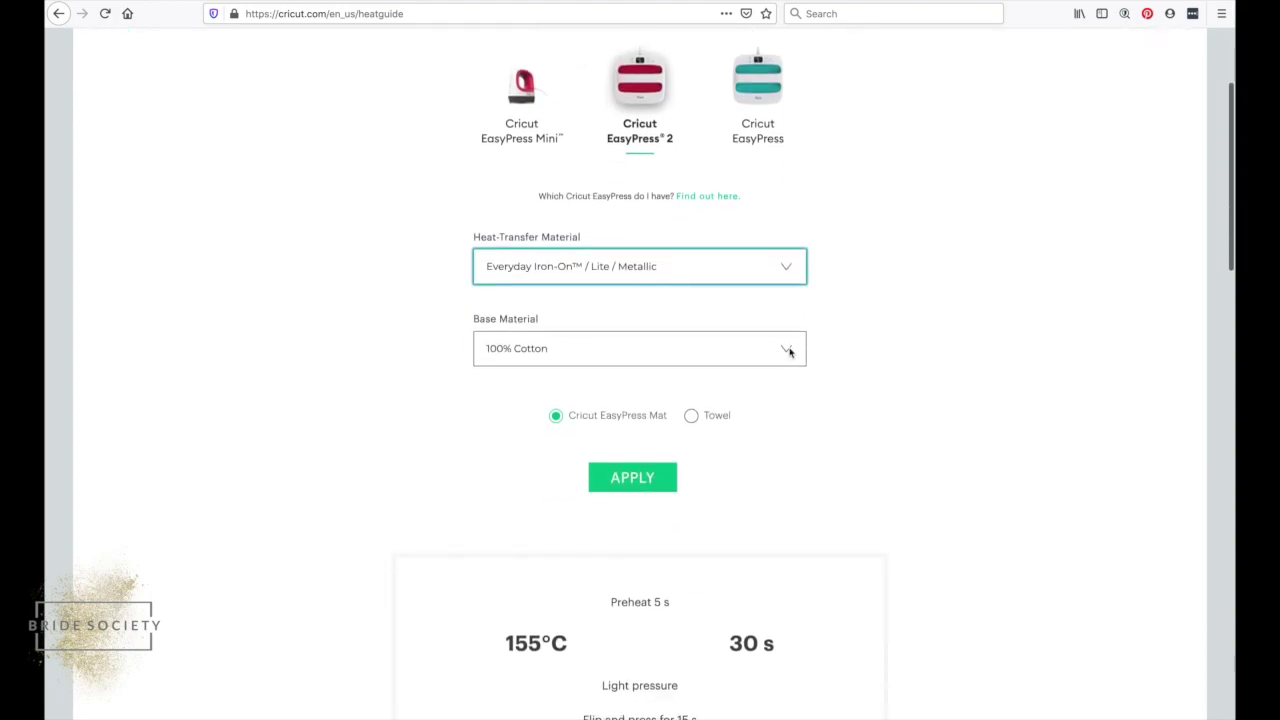
click(788, 352)
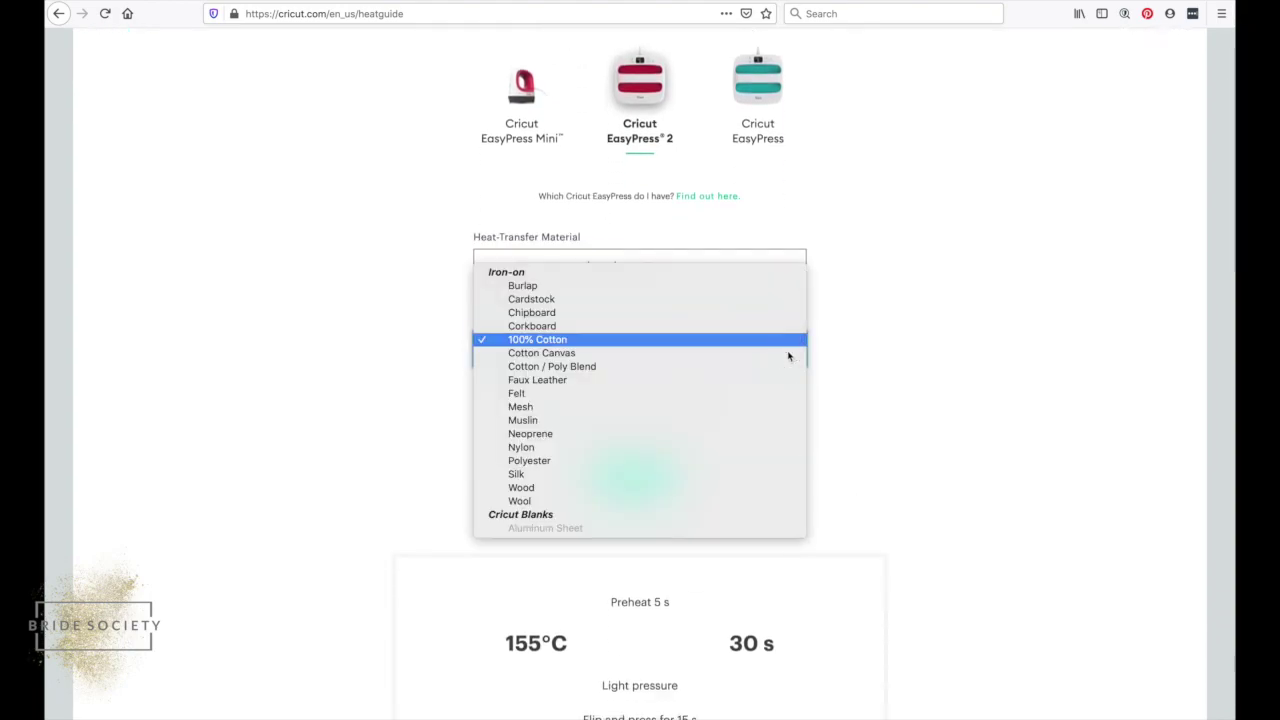
click(786, 345)
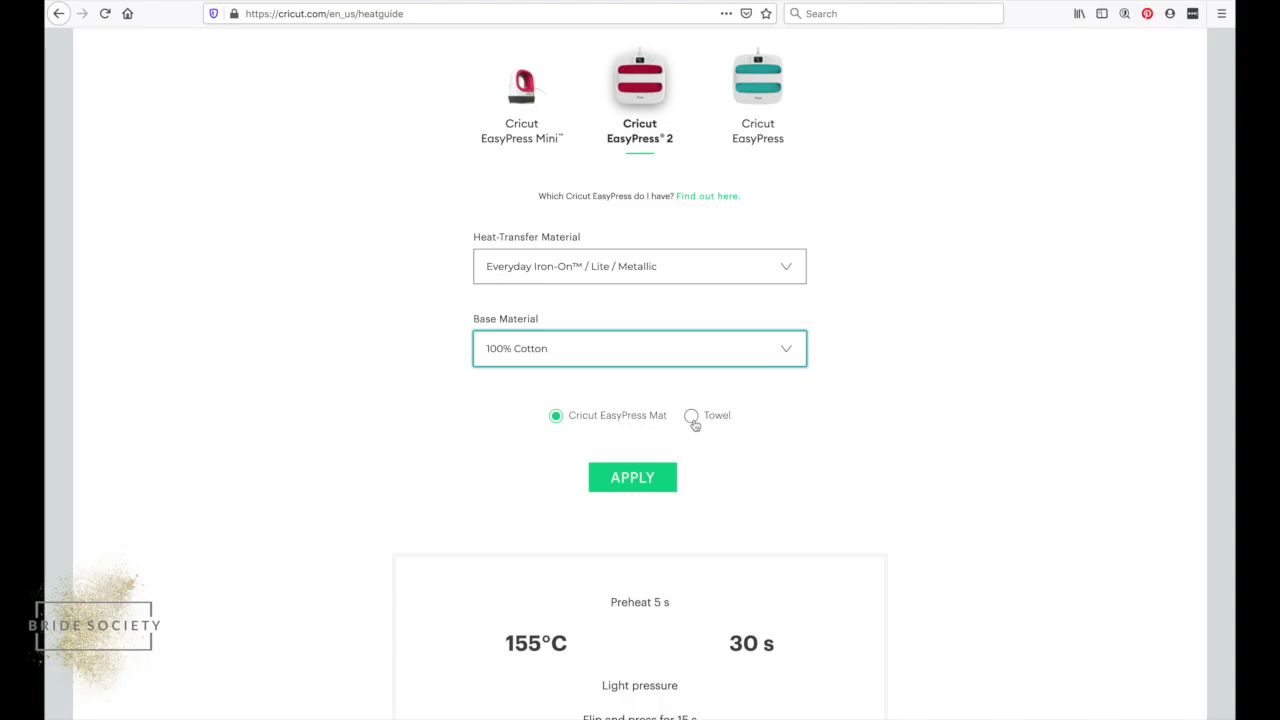
click(633, 490)
scroll(786, 488, down, 5)
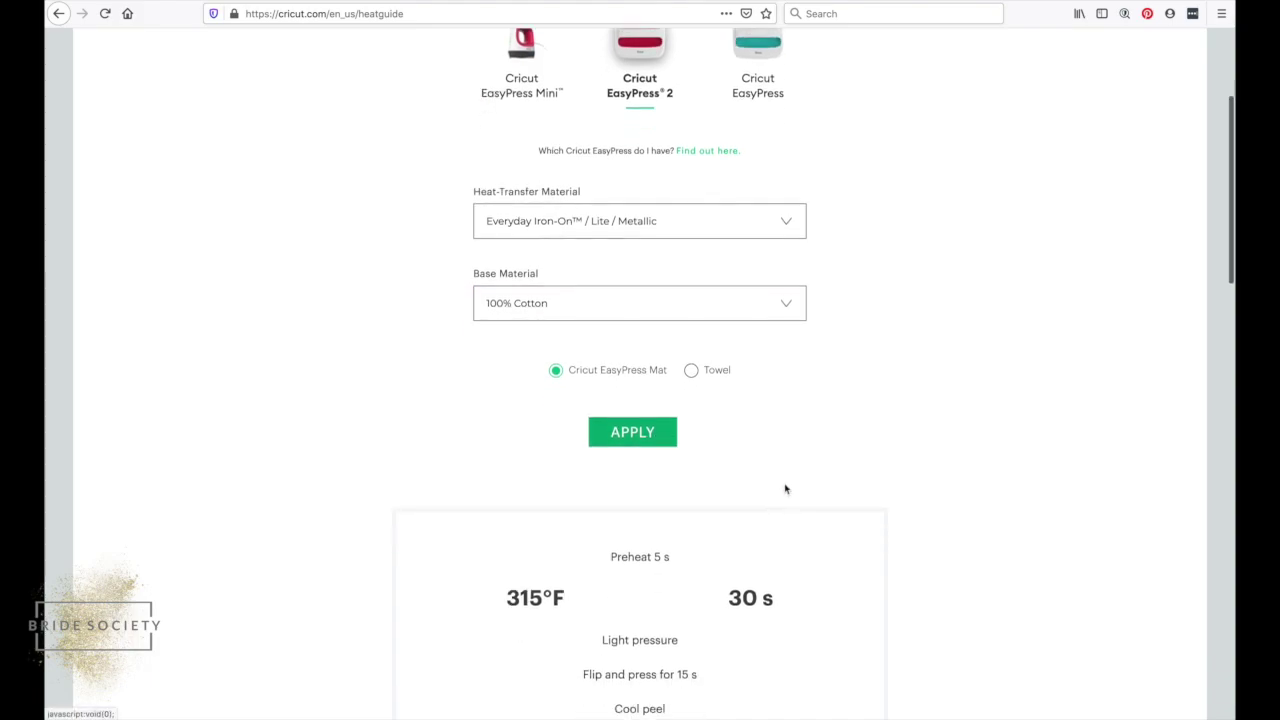
scroll(786, 488, up, 4)
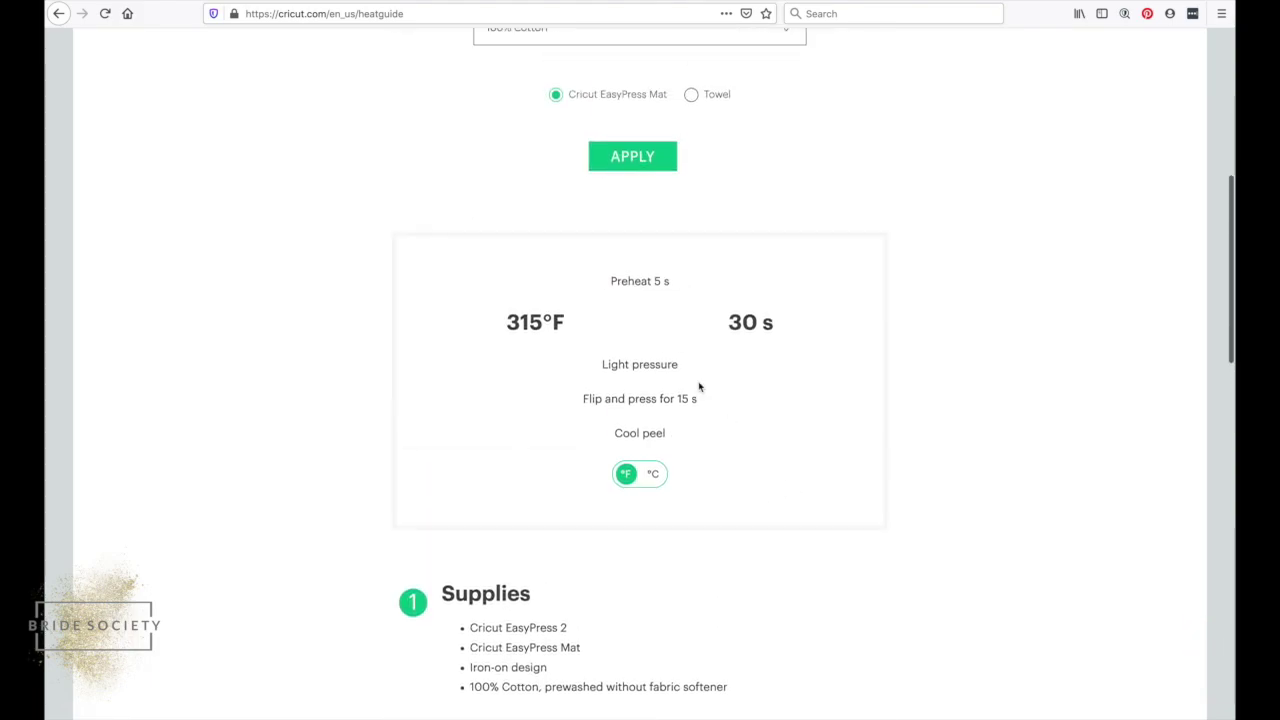
click(653, 476)
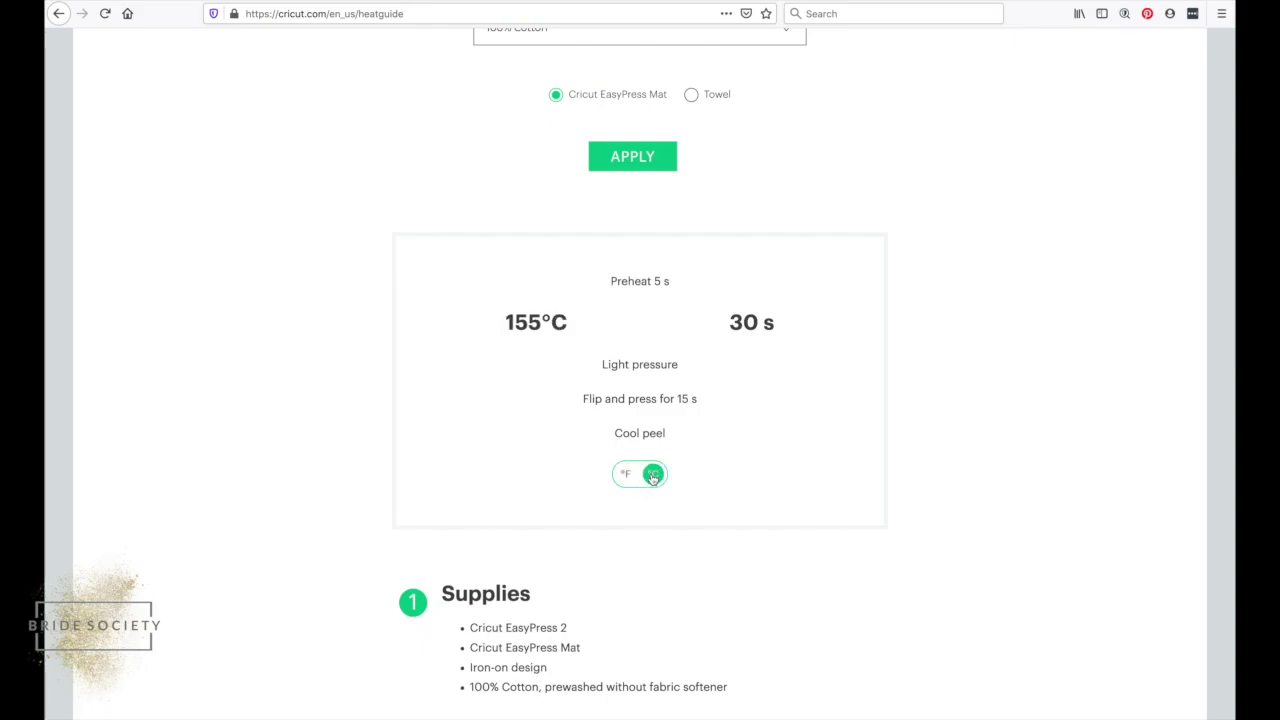